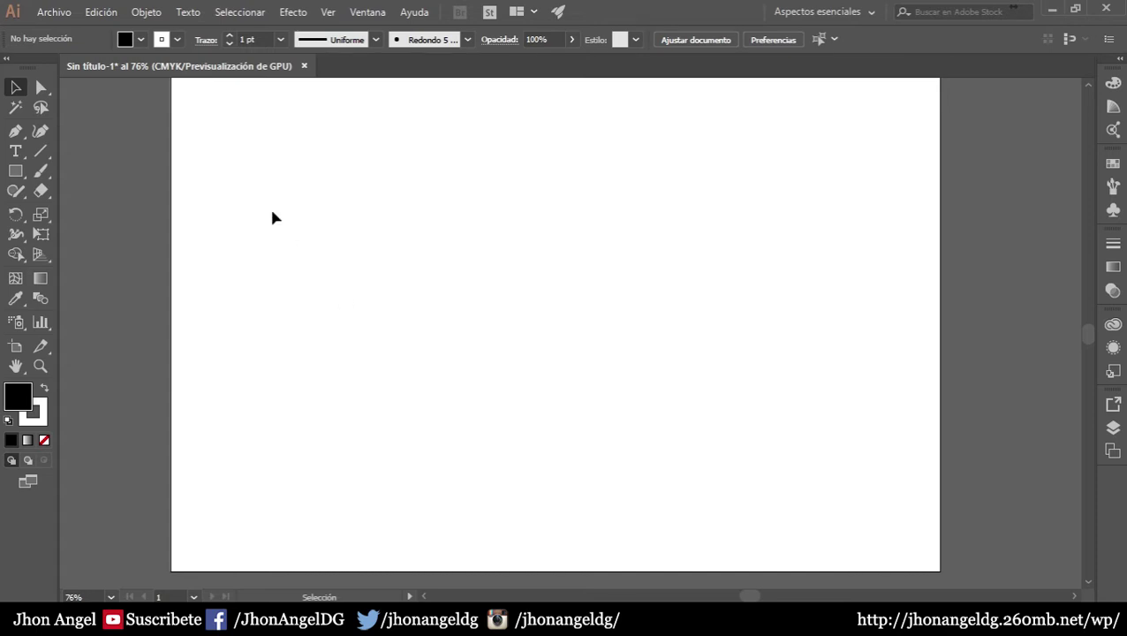
# Advance the PowerPoint presentation to the slide covering preferences
pyautogui.click(111, 16)
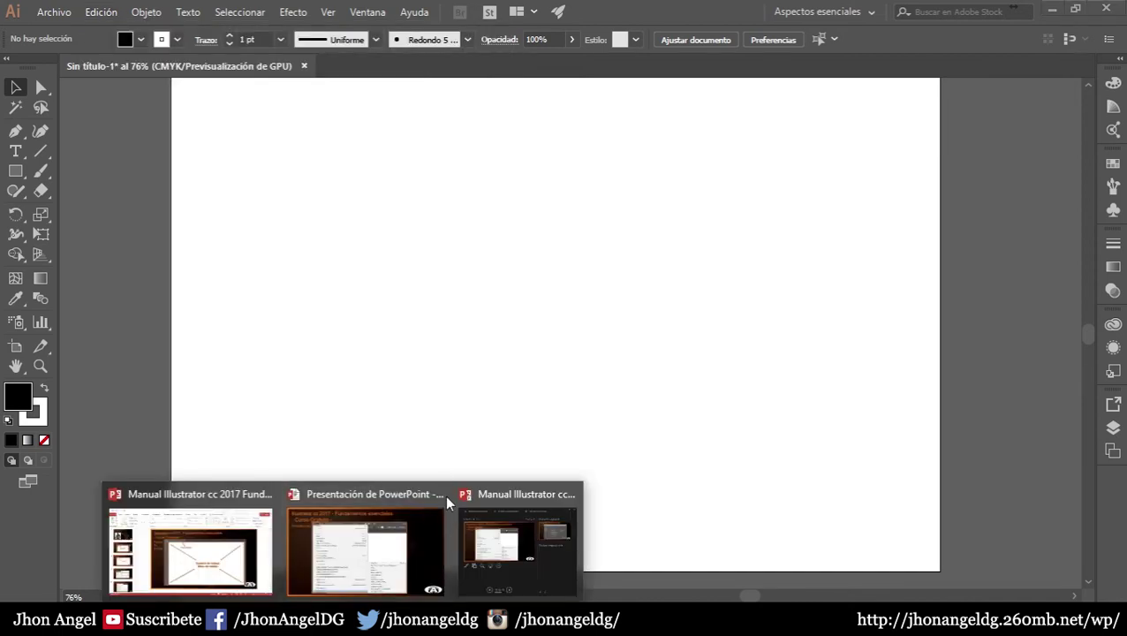
pyautogui.click(406, 566)
pyautogui.click(510, 440)
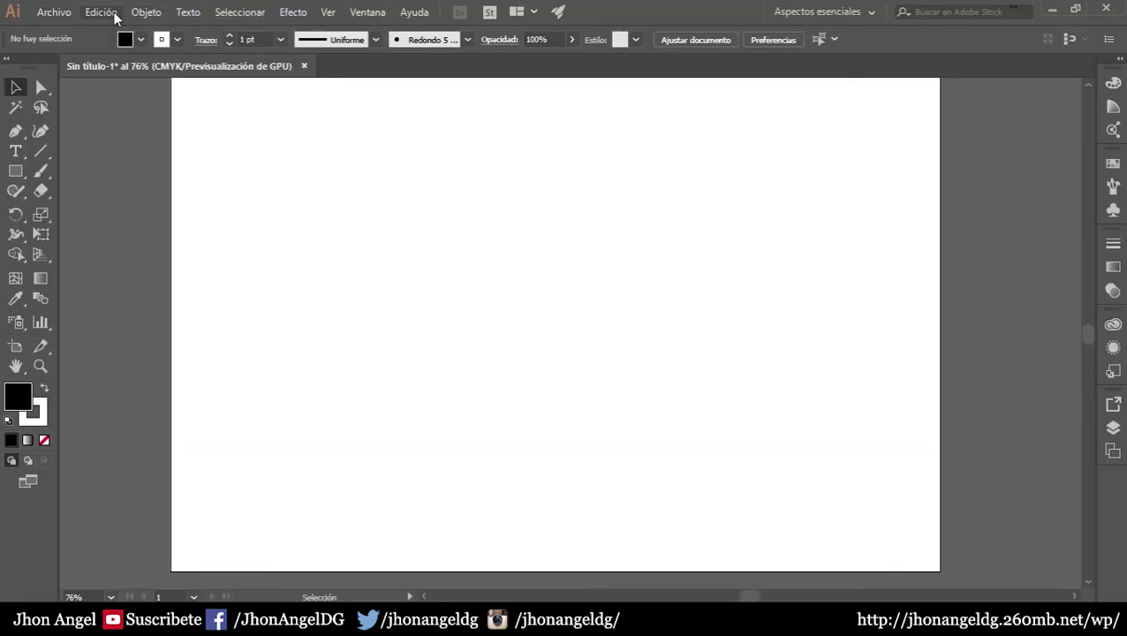
# Open General preferences, move the dialog lower, and inspect the keyboard increment and constrain angle fields
pyautogui.click(115, 15)
pyautogui.moveTo(292, 539)
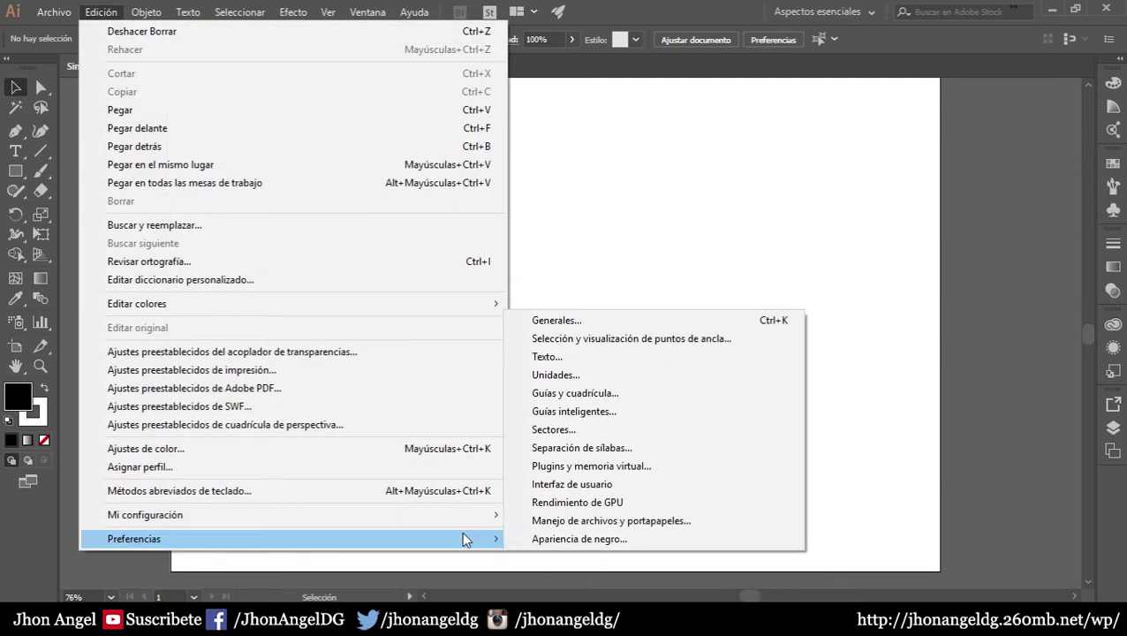
pyautogui.click(617, 322)
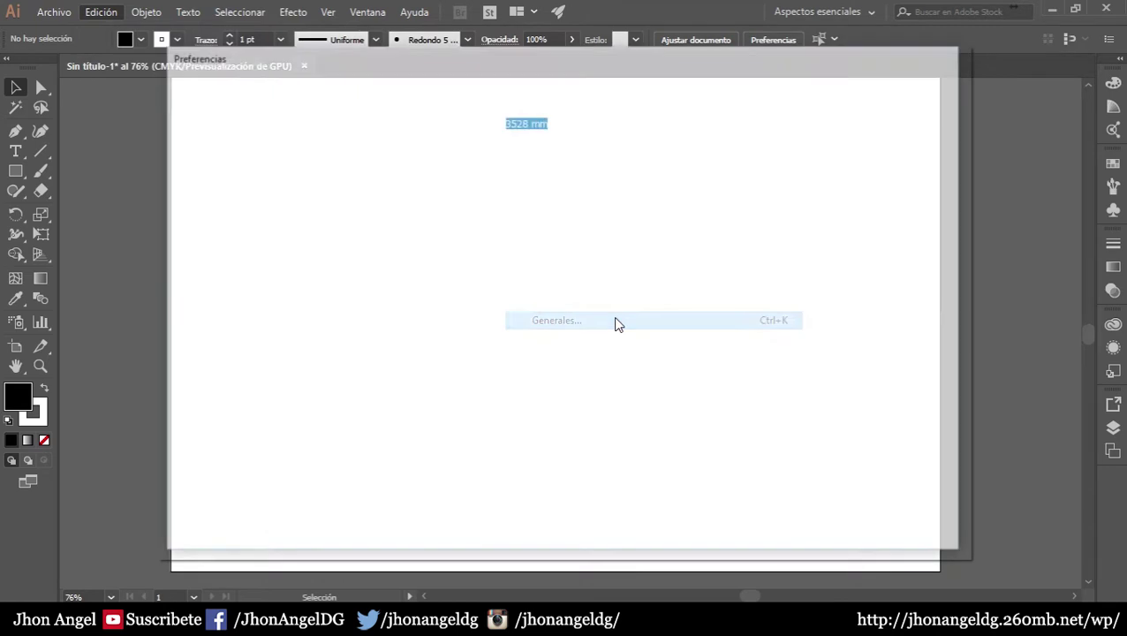
pyautogui.moveTo(552, 60); pyautogui.dragTo(549, 143)
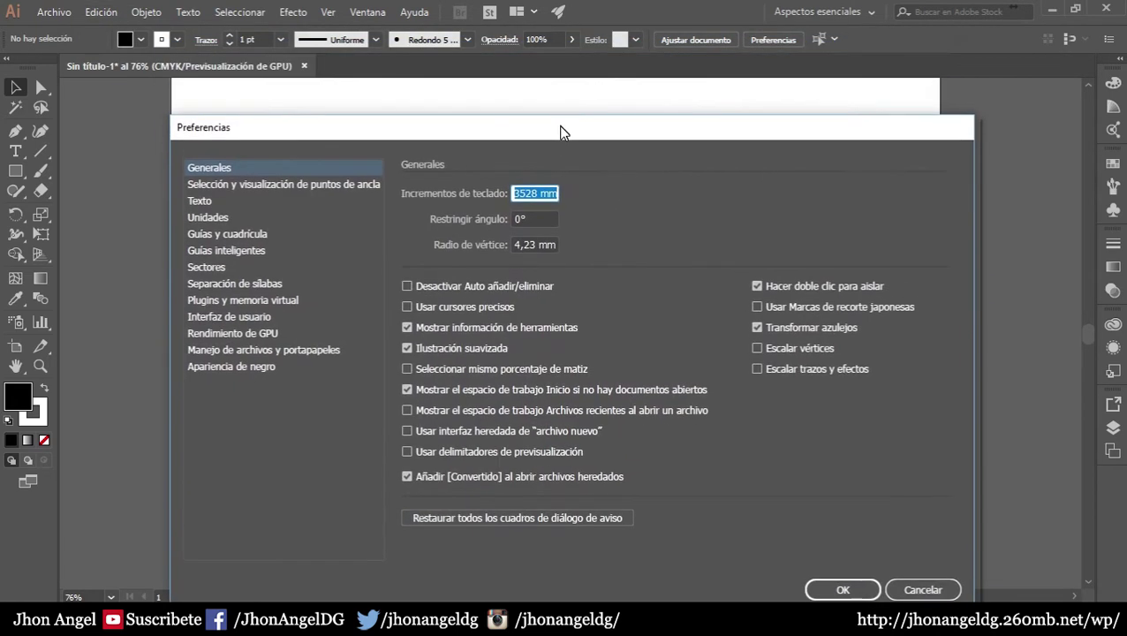
pyautogui.click(525, 203)
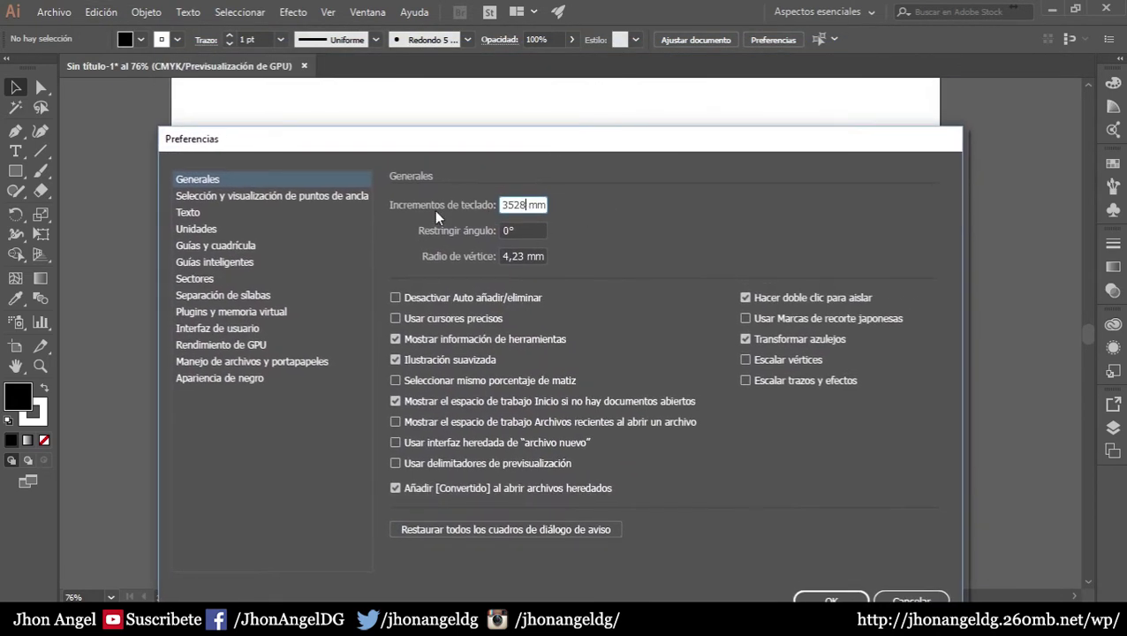
pyautogui.click(518, 227)
pyautogui.click(519, 204)
# Toggle Desactivar Auto añadir/eliminar and Ilustración suavizada, leaving both as they were
pyautogui.click(459, 298)
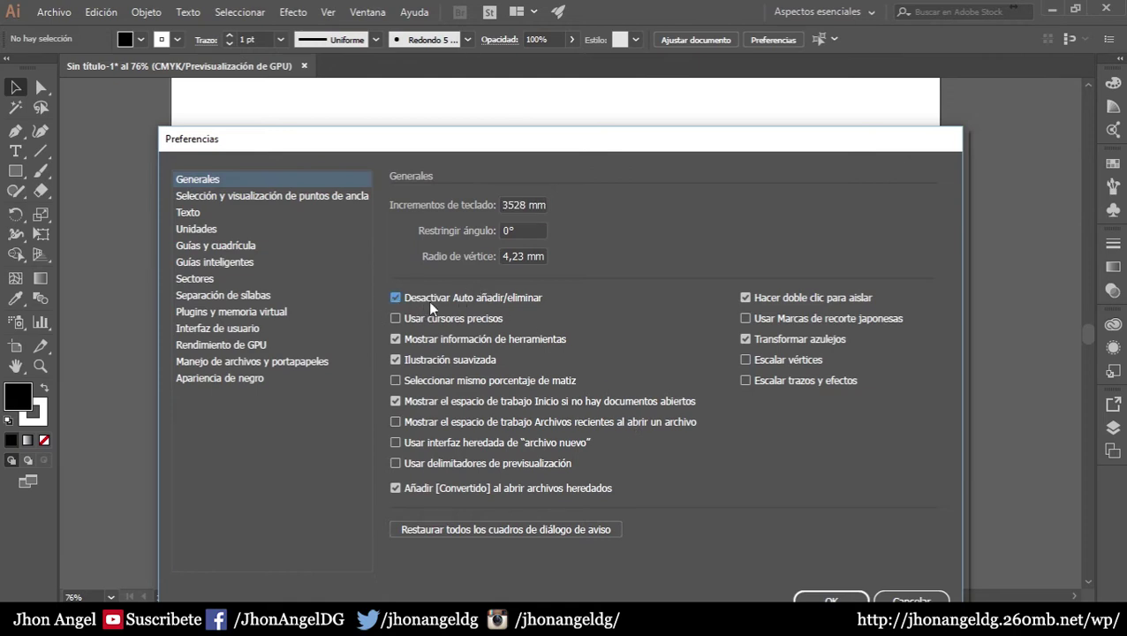
pyautogui.click(516, 299)
pyautogui.doubleClick(424, 320)
pyautogui.click(448, 366)
pyautogui.click(395, 360)
pyautogui.click(411, 366)
pyautogui.click(412, 364)
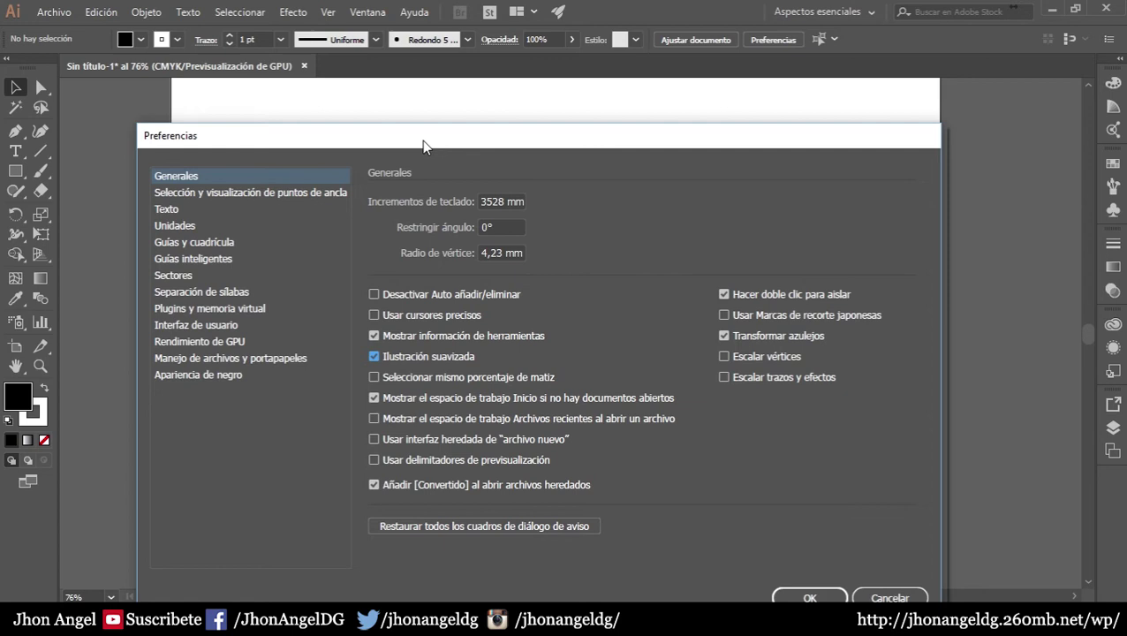
# On the anchor point page, re-enter tolerance 3 px and snap-to-point 2 px, then show Texto
pyautogui.click(328, 193)
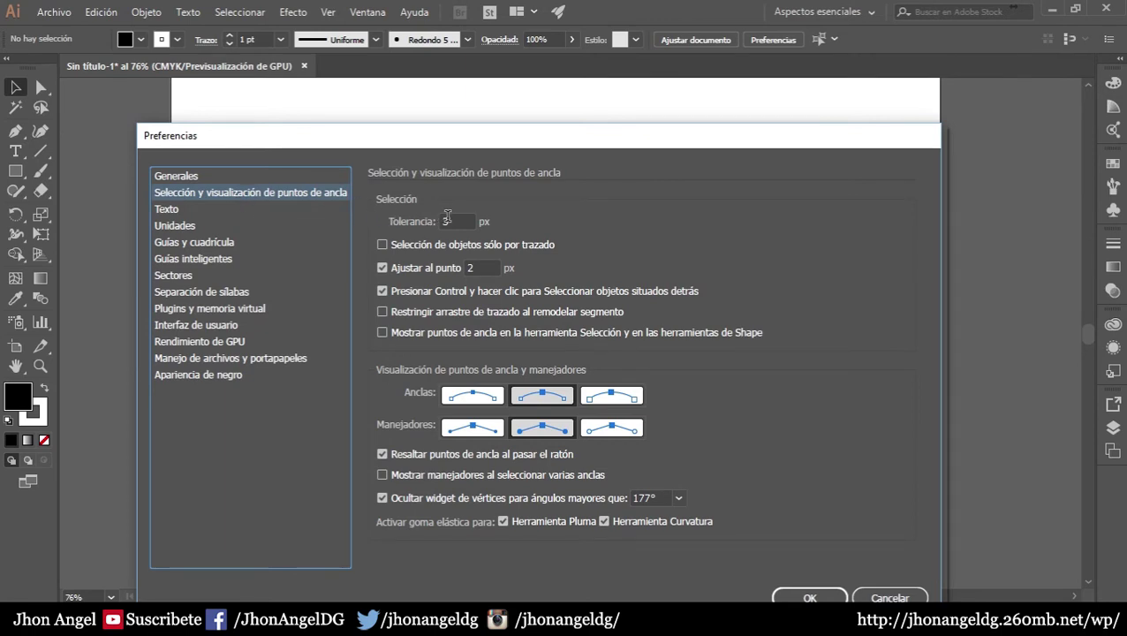
pyautogui.click(446, 221)
pyautogui.write('2')
pyautogui.click(478, 267)
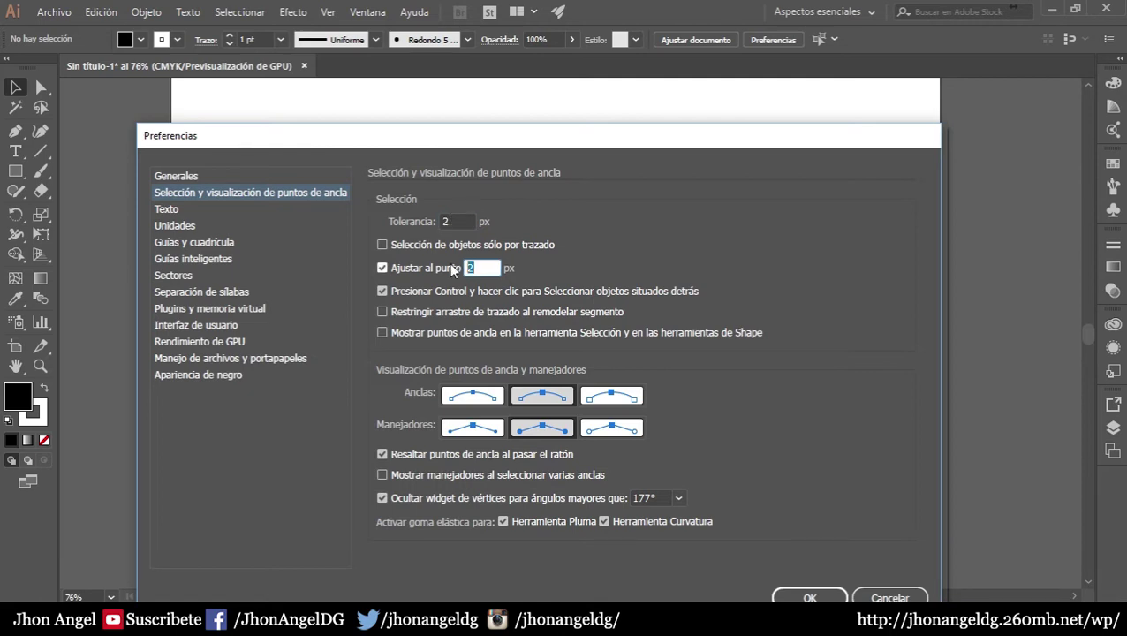
pyautogui.press('BackSpace')
pyautogui.write('2')
pyautogui.click(429, 223)
pyautogui.write('3')
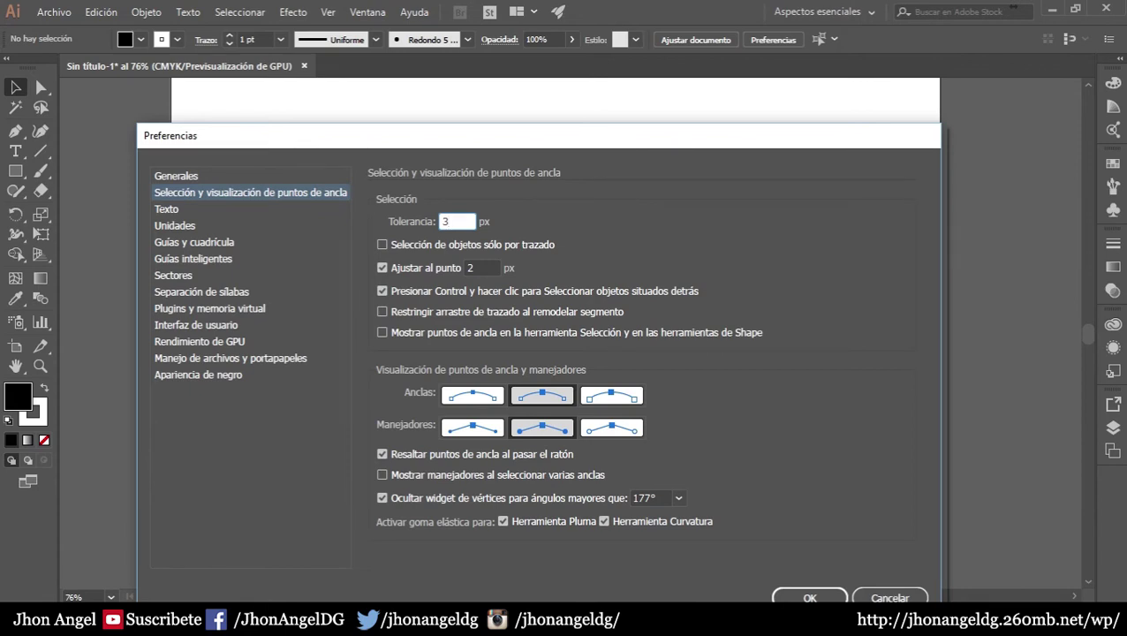
pyautogui.click(214, 208)
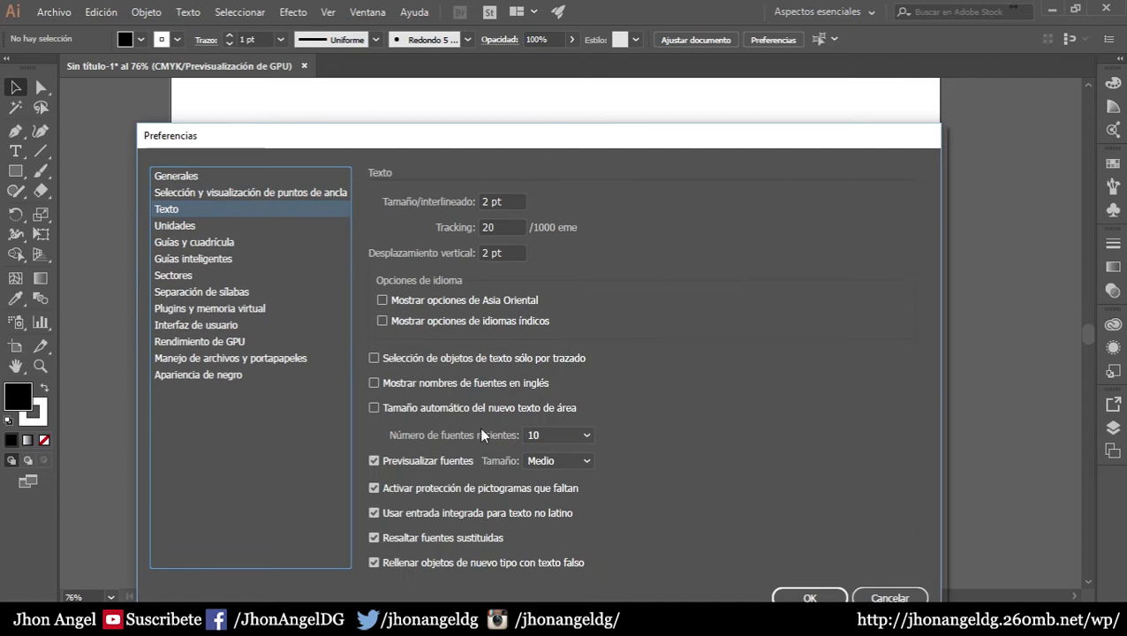
# Show the Unidades preferences and switch the general unit to Centímetros
pyautogui.moveTo(462, 142); pyautogui.dragTo(469, 118)
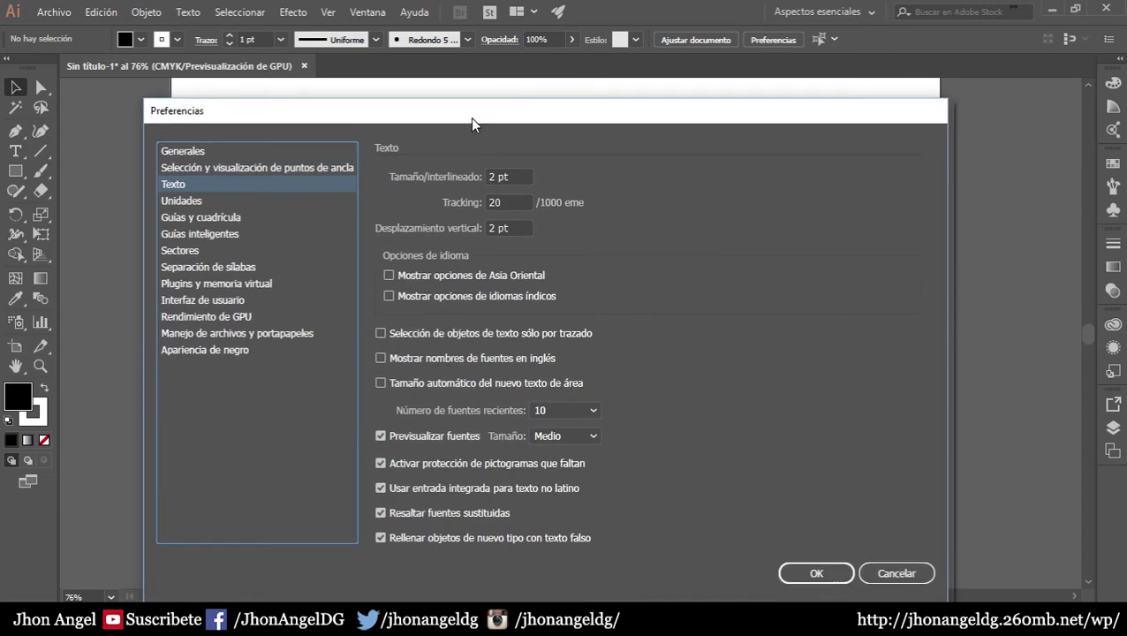
pyautogui.click(227, 202)
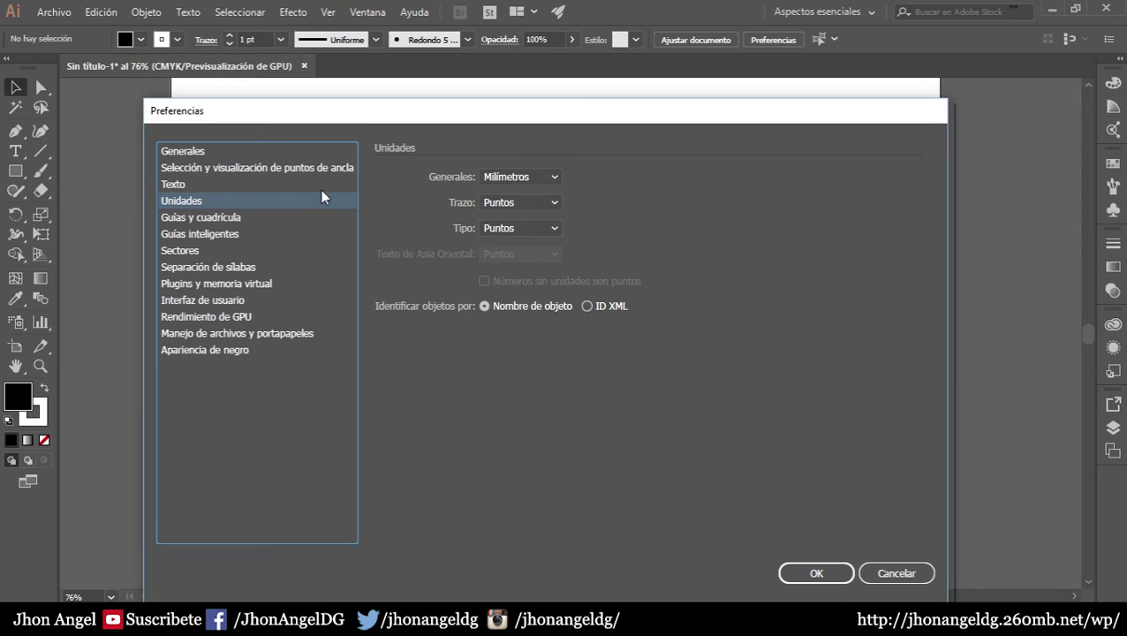
pyautogui.click(522, 178)
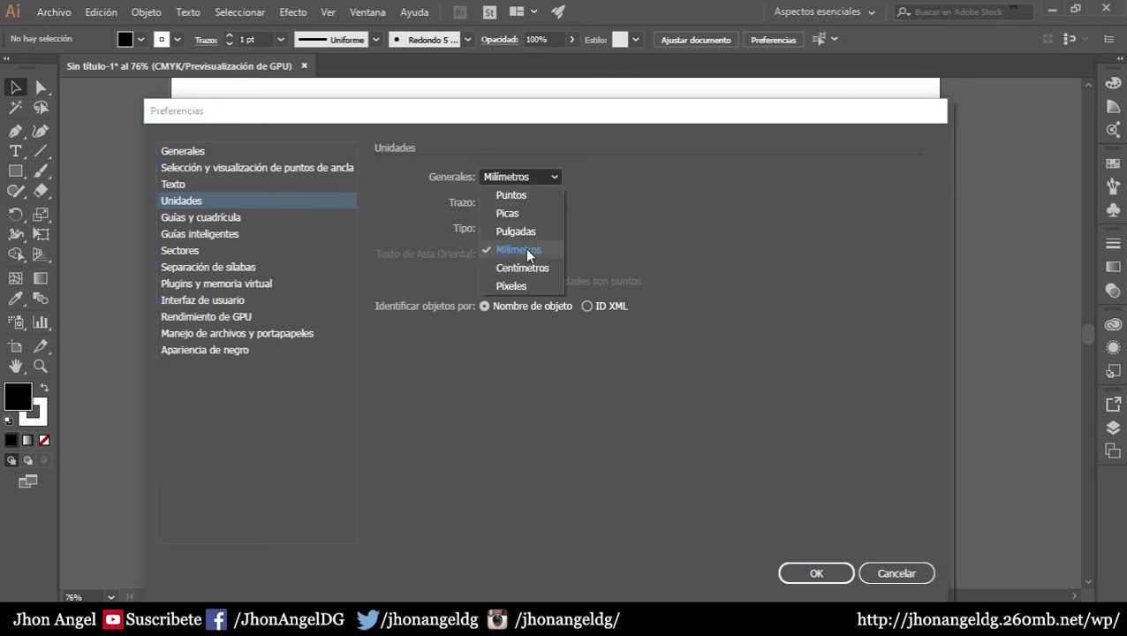
pyautogui.click(525, 248)
pyautogui.click(524, 180)
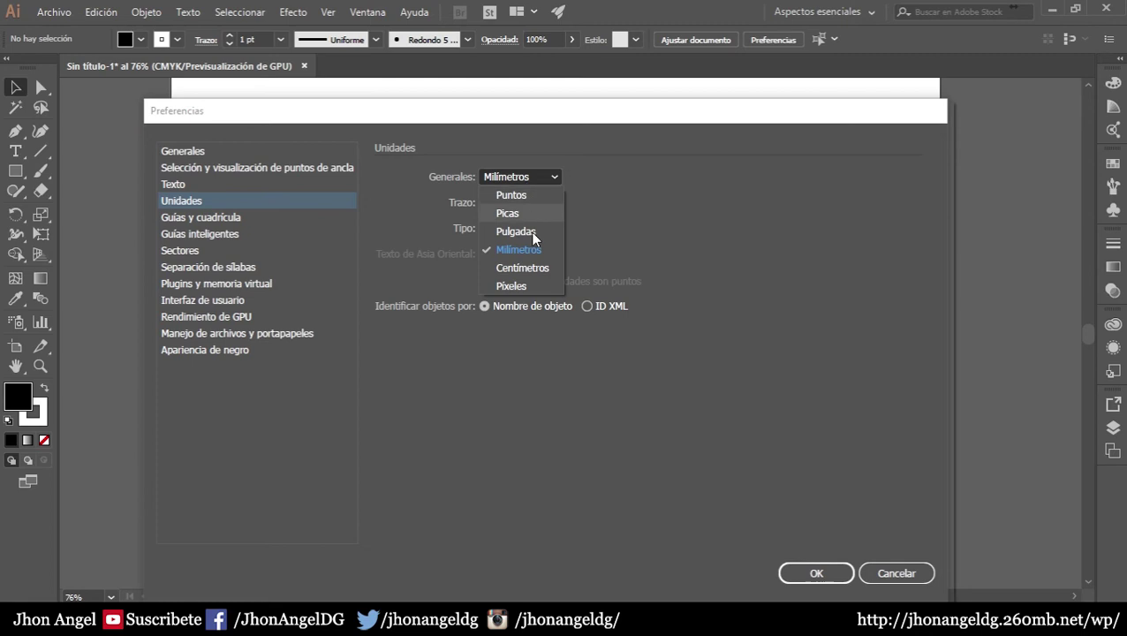
pyautogui.click(532, 275)
pyautogui.click(527, 179)
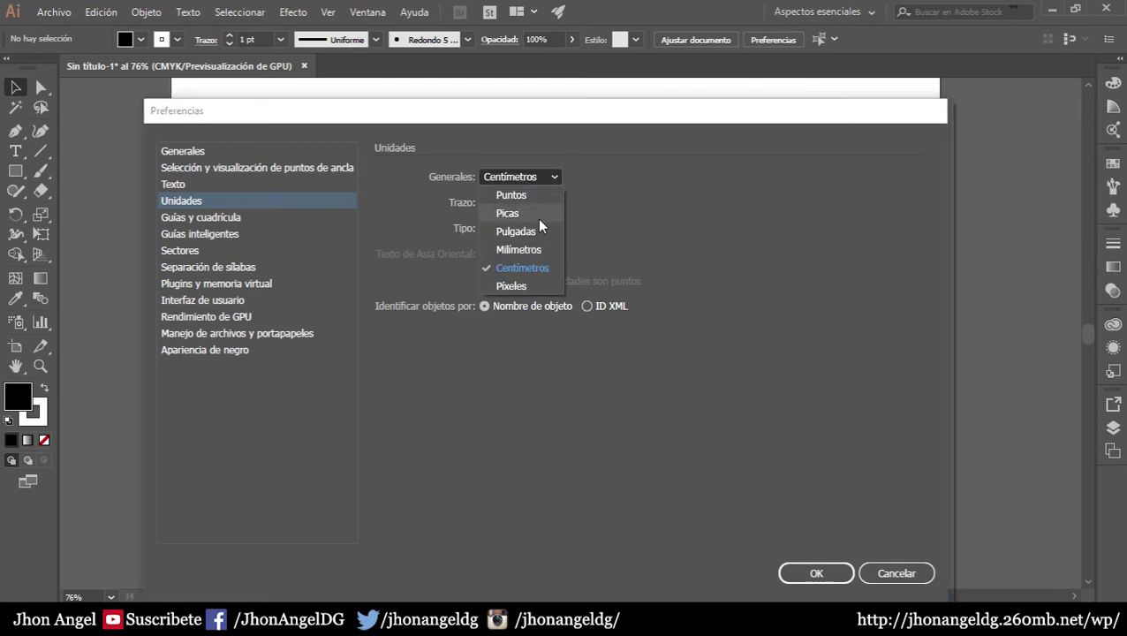
pyautogui.click(536, 268)
# Cycle the general unit through Pulgadas, Picas and Puntos, restore Milímetros, and show Guías y cuadrícula
pyautogui.click(528, 182)
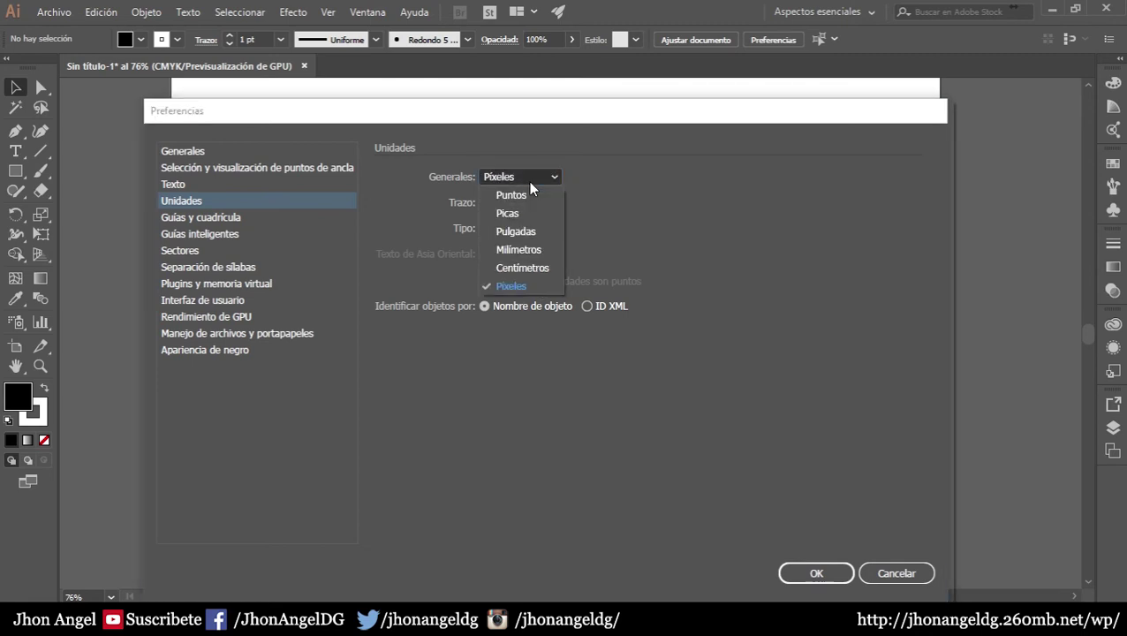
pyautogui.click(527, 230)
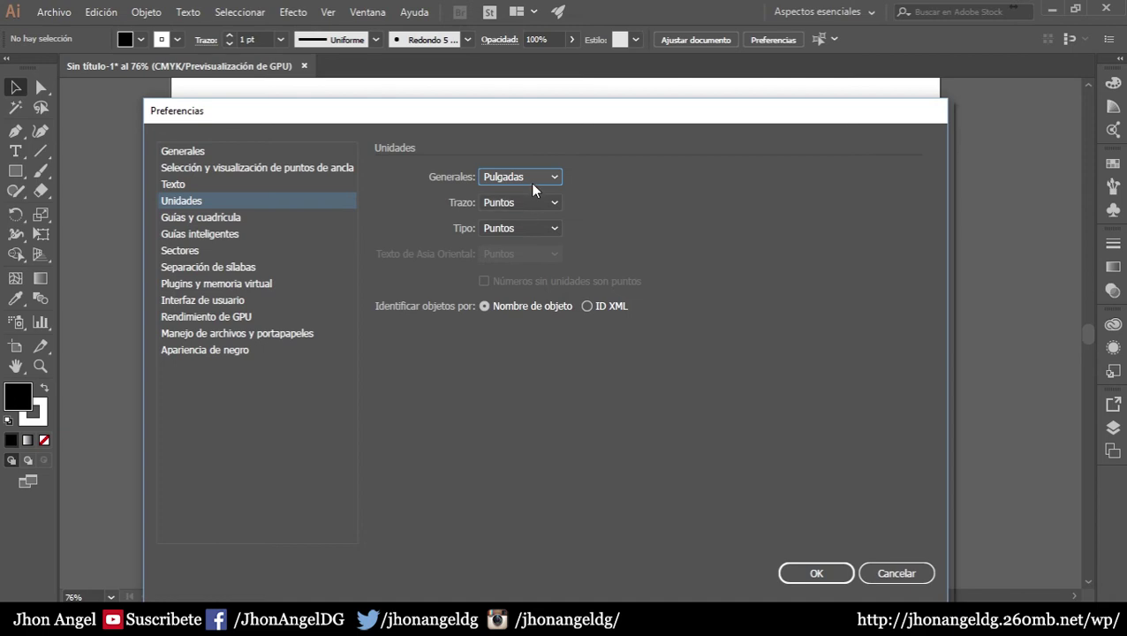
pyautogui.click(530, 182)
pyautogui.click(534, 212)
pyautogui.click(521, 179)
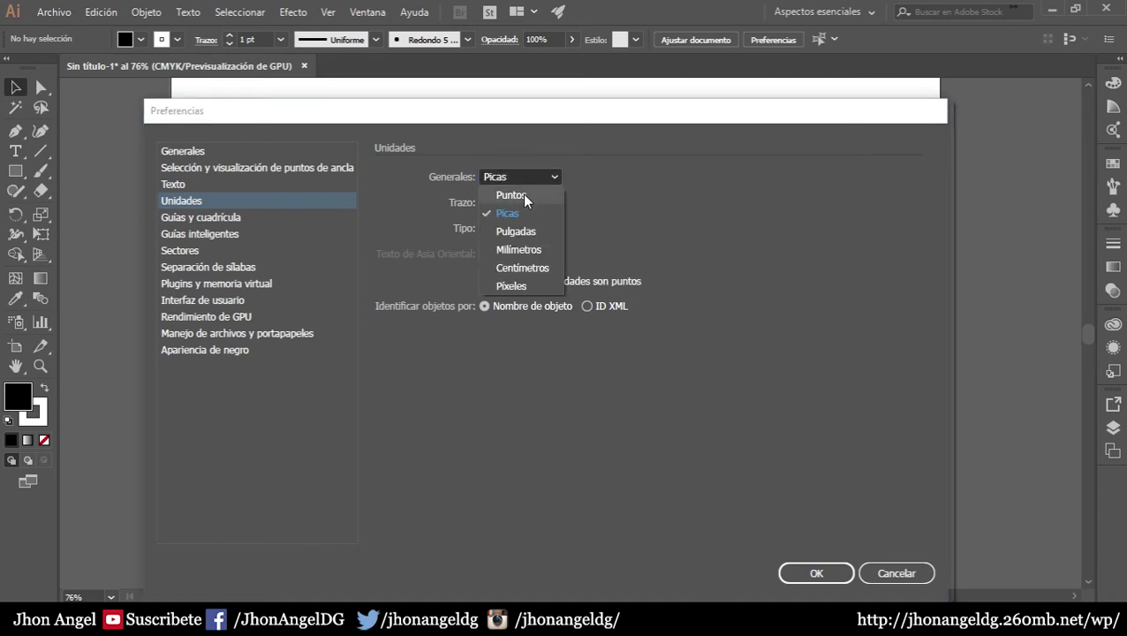
pyautogui.click(522, 194)
pyautogui.click(527, 181)
pyautogui.click(528, 249)
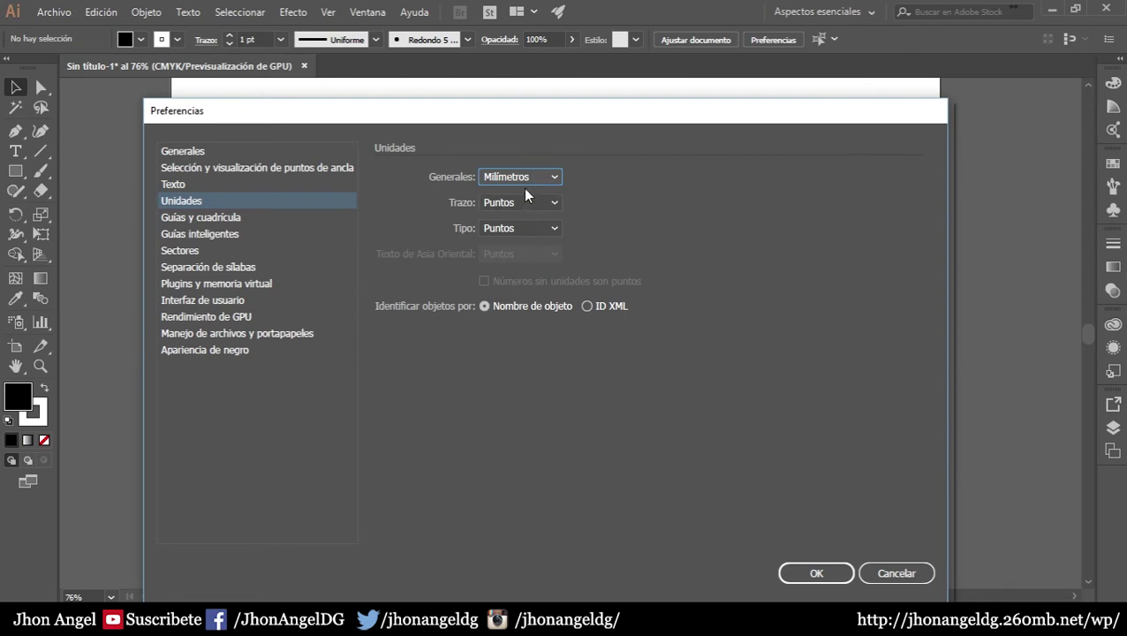
pyautogui.click(210, 223)
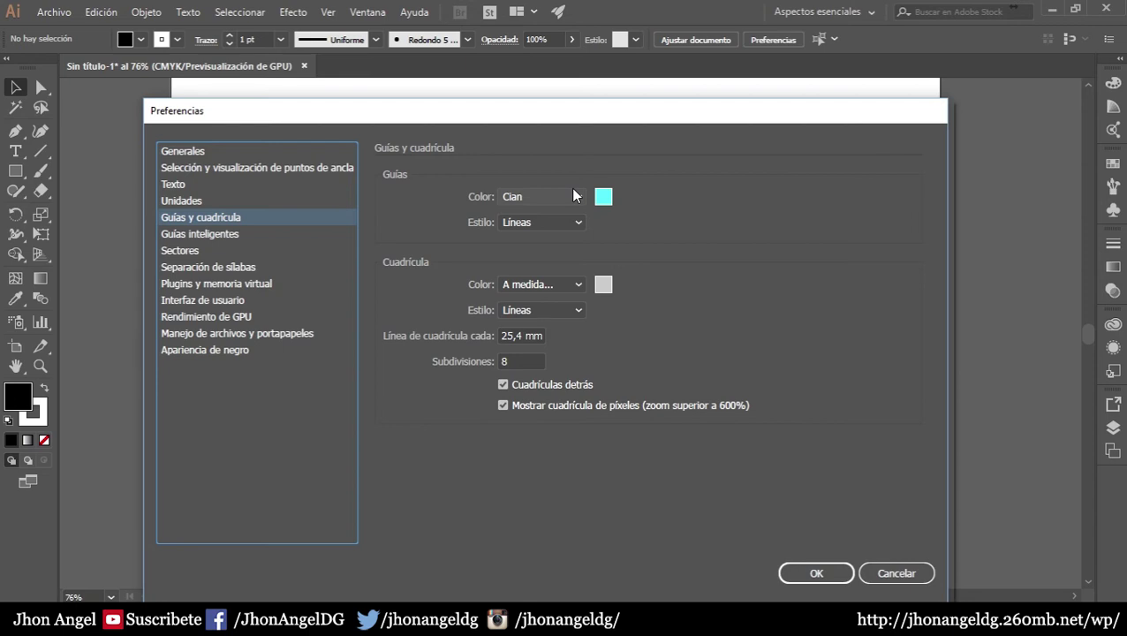
# Dismiss the guide colour picker keeping cyan, and cancel Preferences
pyautogui.click(603, 196)
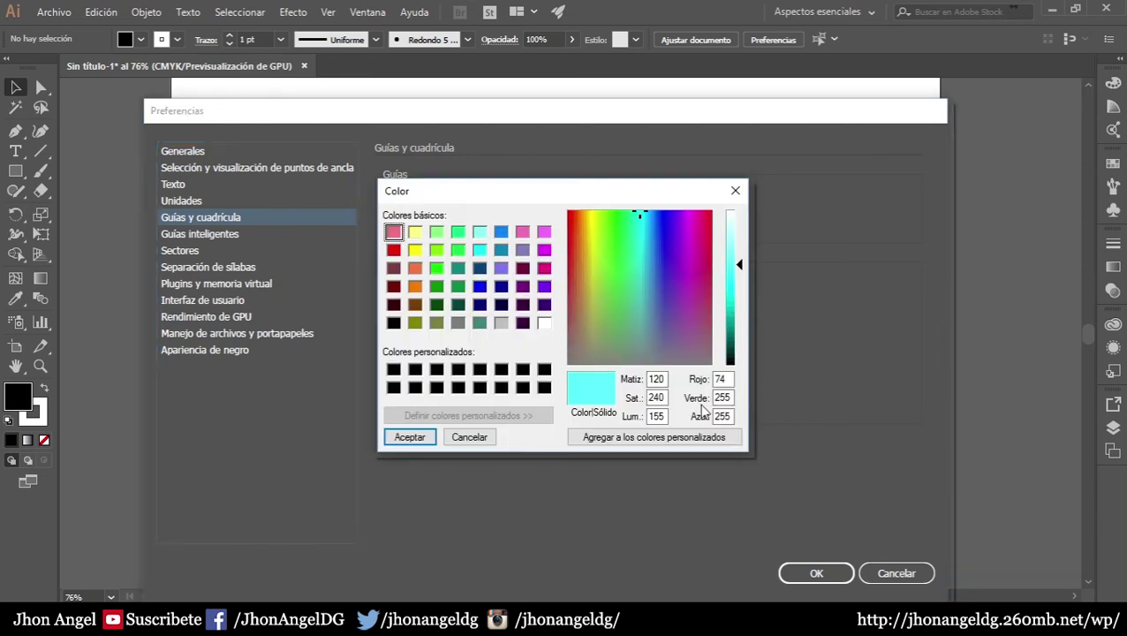
pyautogui.click(454, 439)
pyautogui.moveTo(573, 113); pyautogui.dragTo(578, 290)
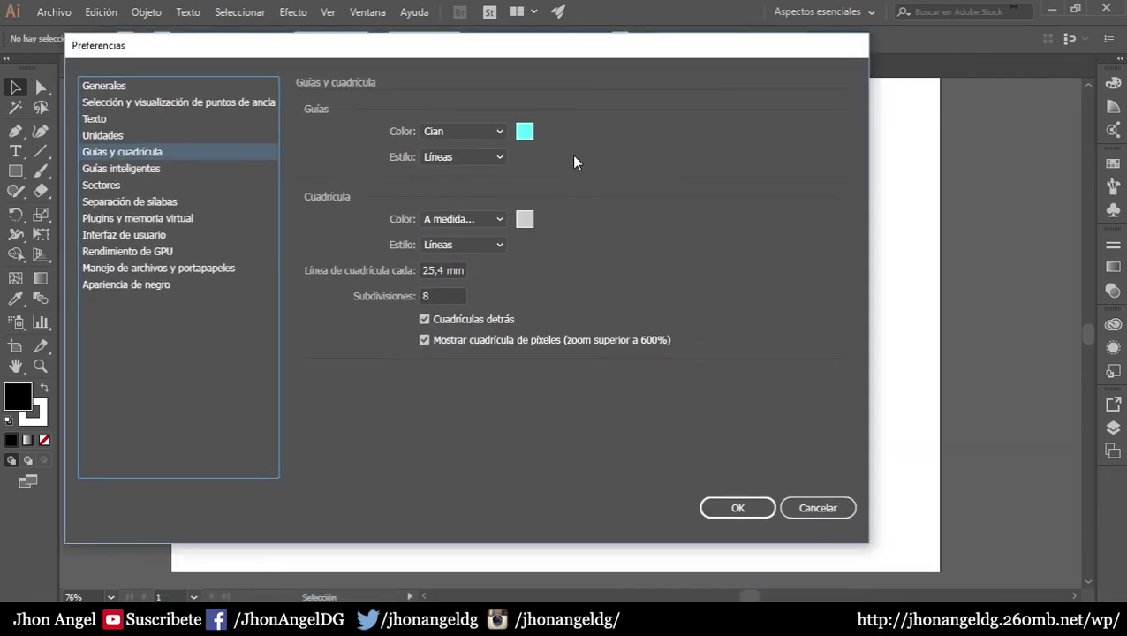
pyautogui.click(808, 508)
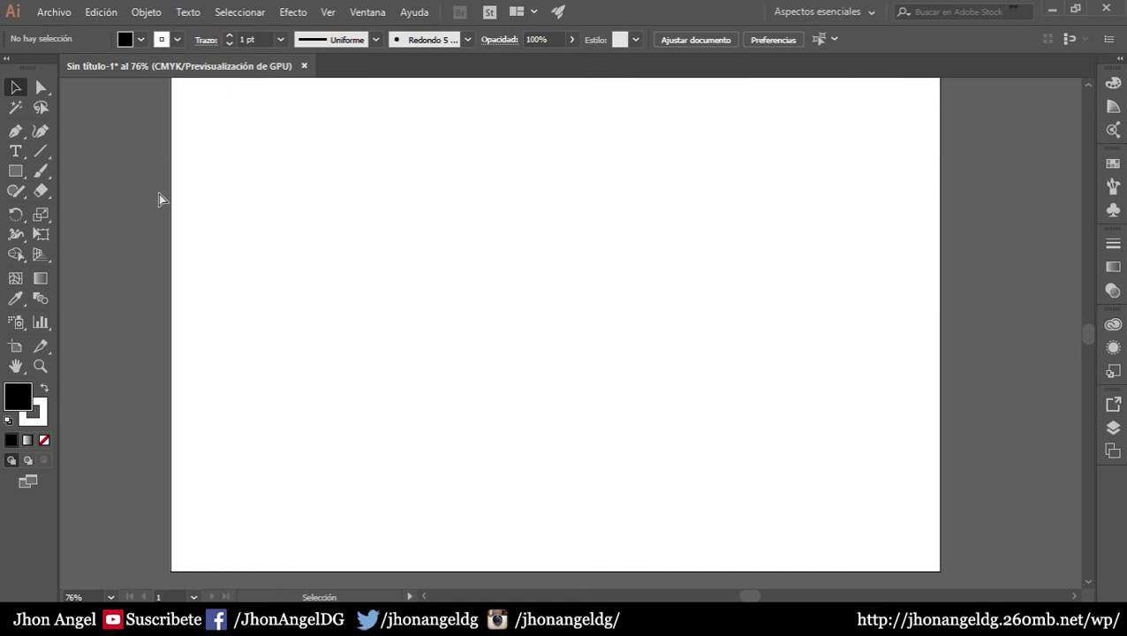
# Show the rulers with Ctrl+R and drag a vertical guide to about 100 mm
pyautogui.hotkey('ctrl', 'r')
pyautogui.moveTo(67, 164); pyautogui.dragTo(346, 204)
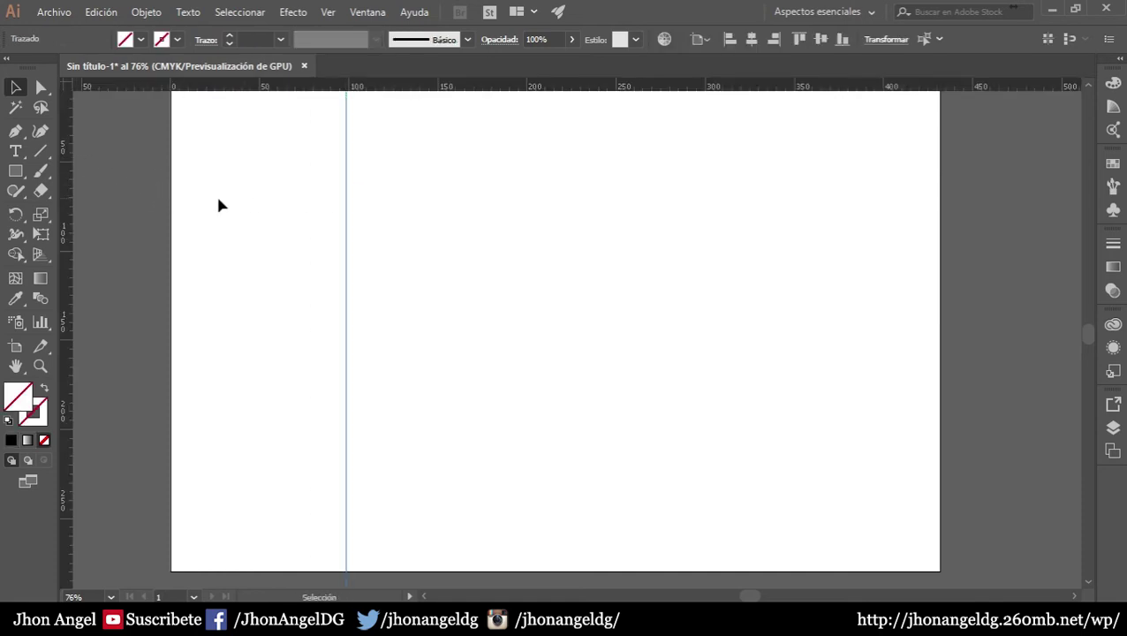
pyautogui.click(378, 241)
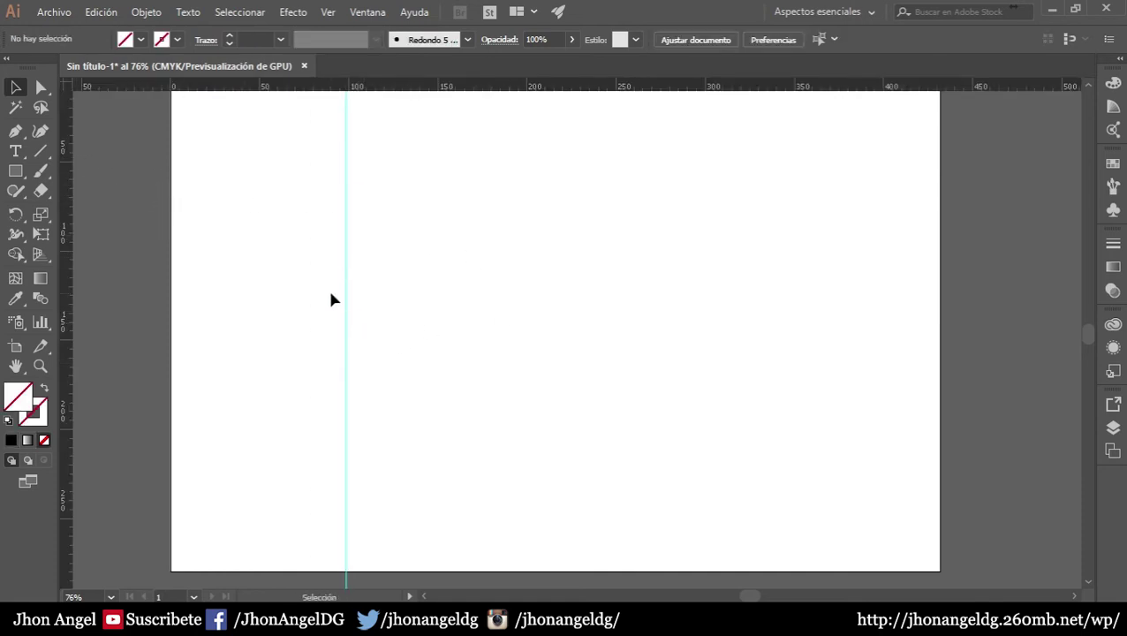
# In Guías y cuadrícula preferences, set the guide colour to red and apply it
pyautogui.click(347, 263)
pyautogui.click(101, 11)
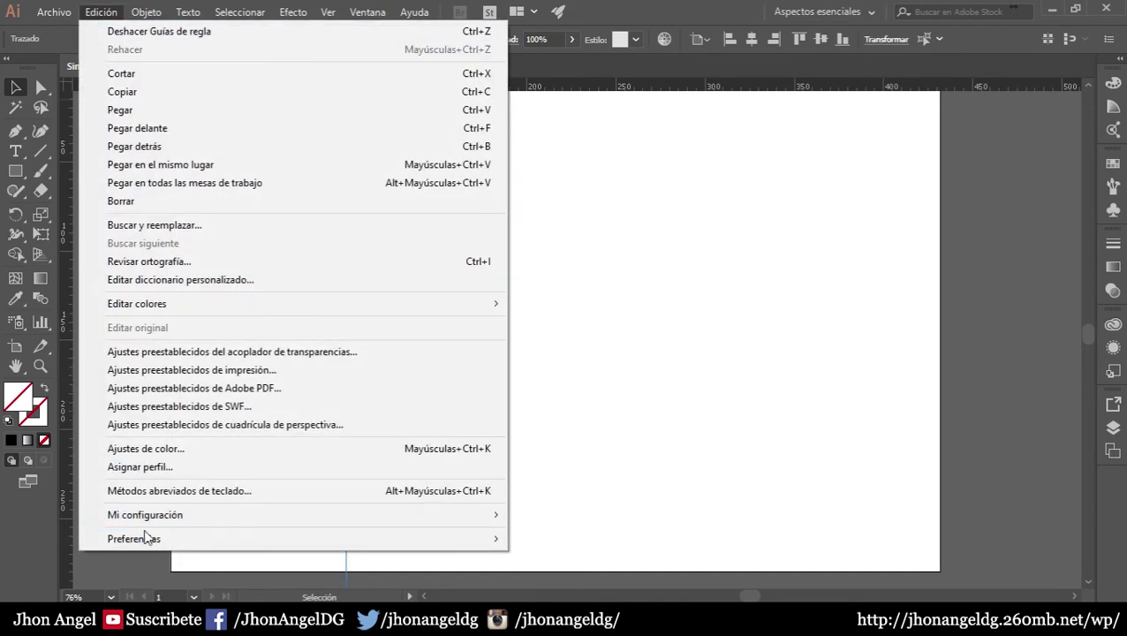
pyautogui.click(566, 320)
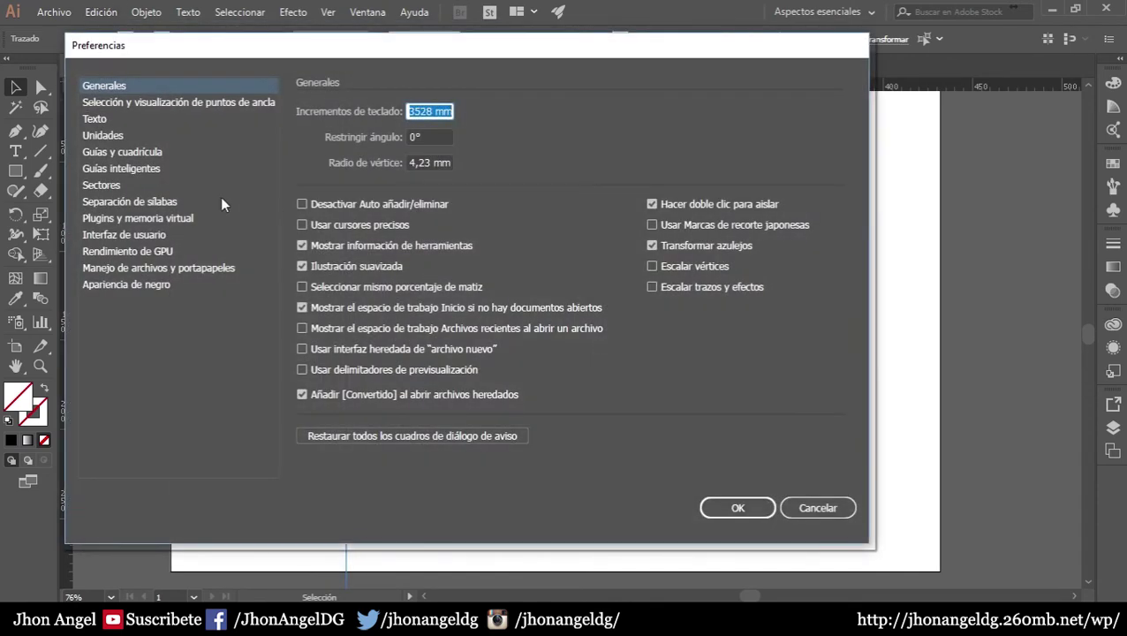
pyautogui.click(124, 152)
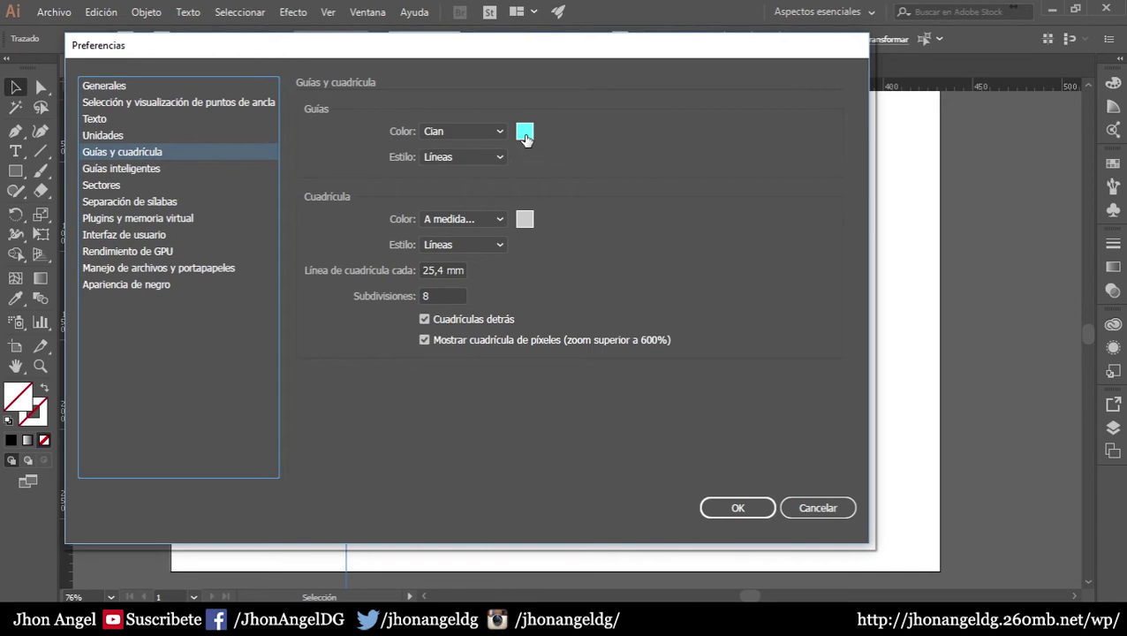
pyautogui.click(526, 134)
pyautogui.click(393, 250)
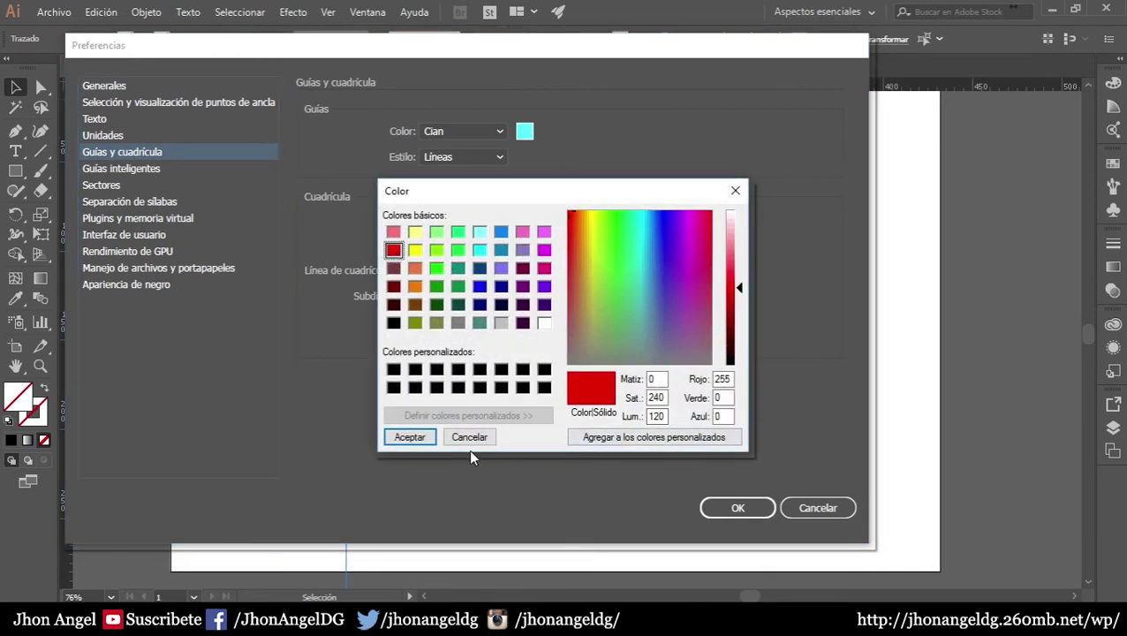
pyautogui.press('Return')
pyautogui.click(733, 506)
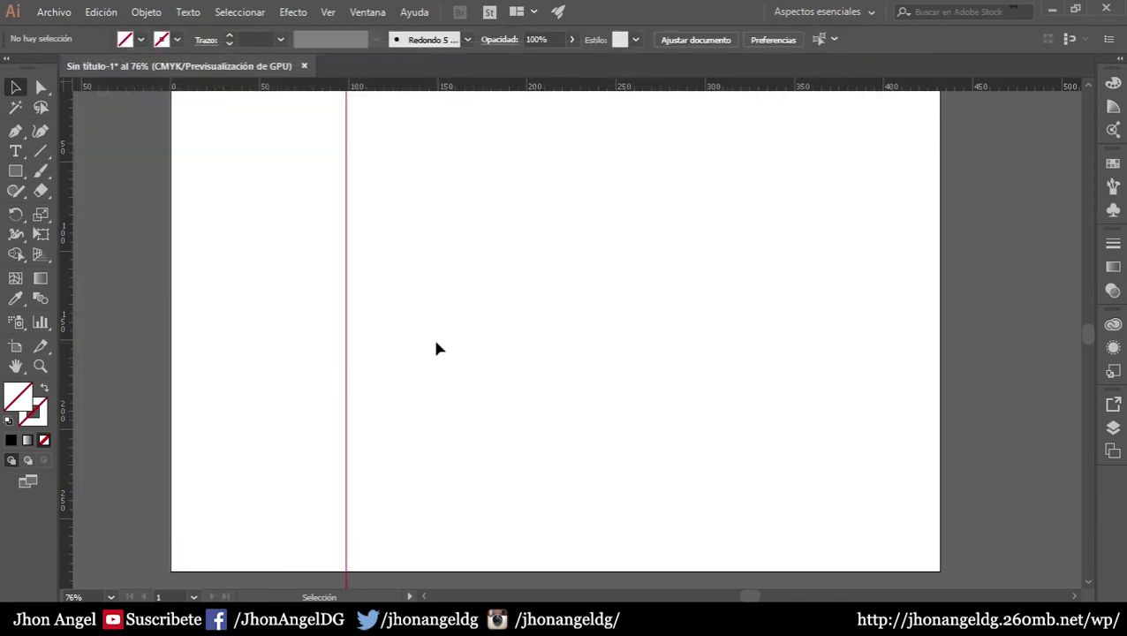
# Reposition the red vertical guide at roughly the 250 mm mark
pyautogui.moveTo(348, 255)
pyautogui.mouseDown()
pyautogui.moveTo(971, 305)
pyautogui.moveTo(619, 309)
pyautogui.mouseUp()
pyautogui.click(875, 330)
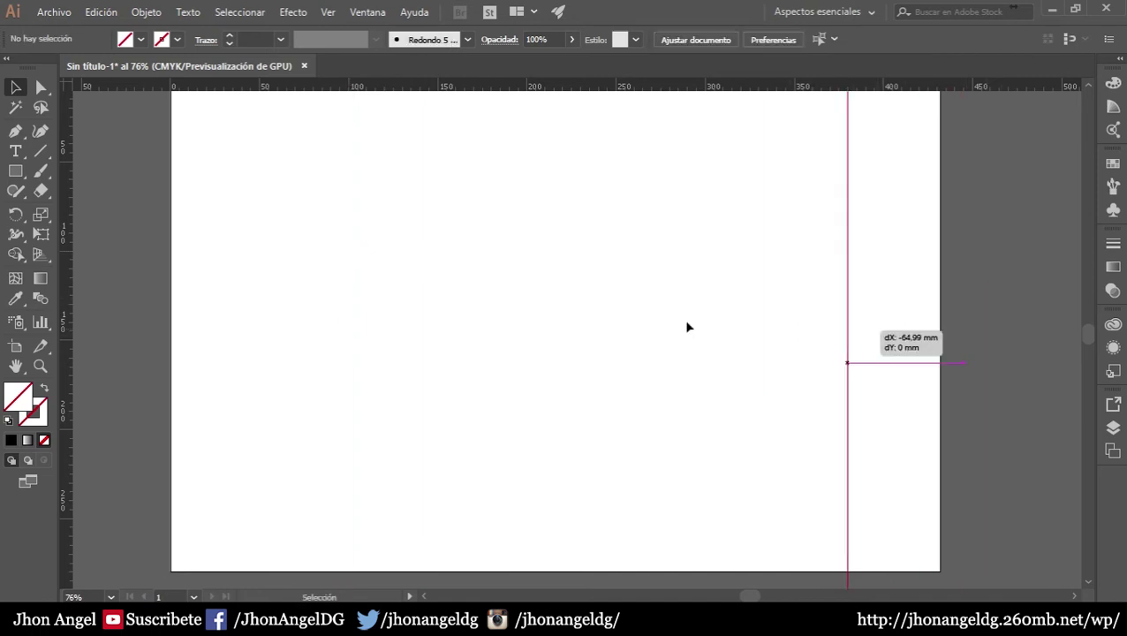
pyautogui.moveTo(812, 259); pyautogui.dragTo(525, 352)
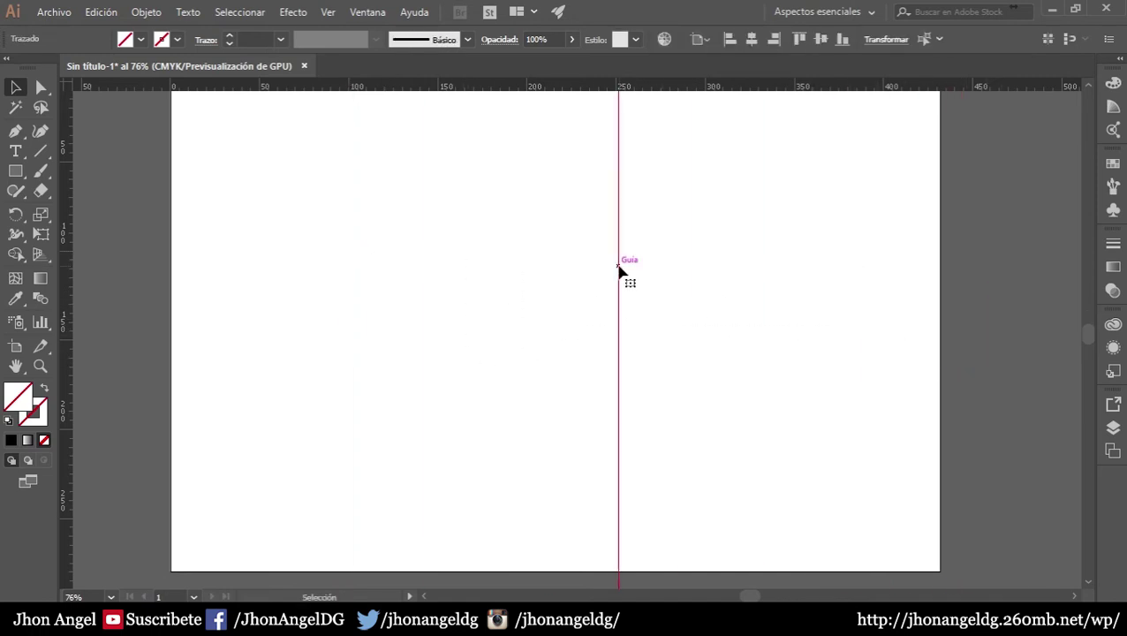
pyautogui.click(103, 12)
pyautogui.moveTo(291, 539)
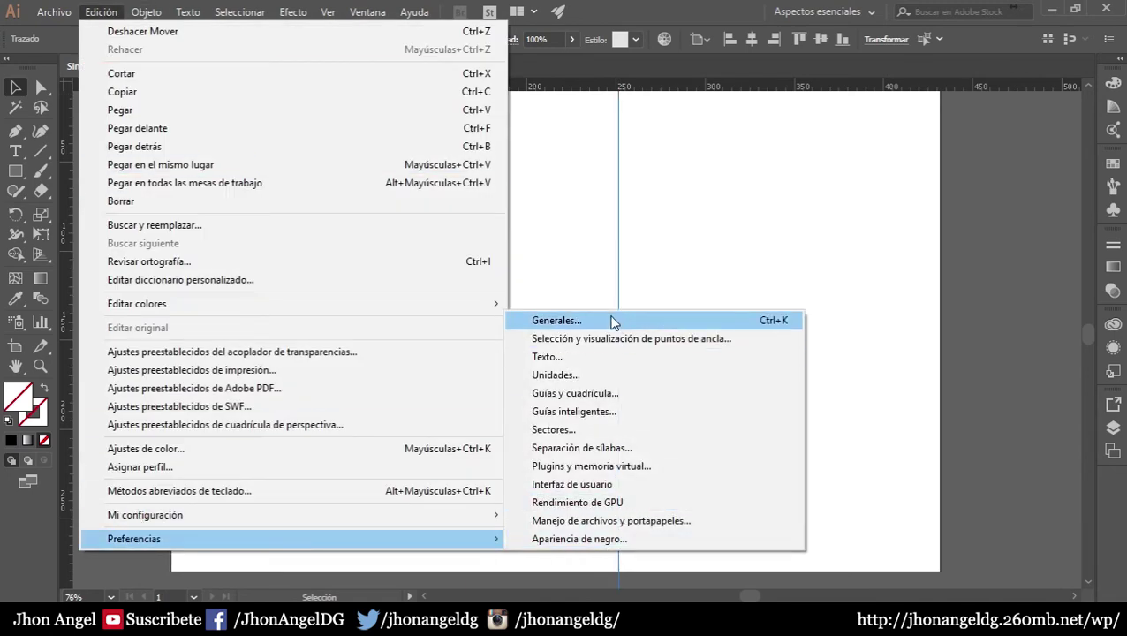
# In Guías y cuadrícula, pick Cian from the guide colour dropdown instead of red
pyautogui.click(611, 319)
pyautogui.moveTo(390, 56); pyautogui.dragTo(479, 79)
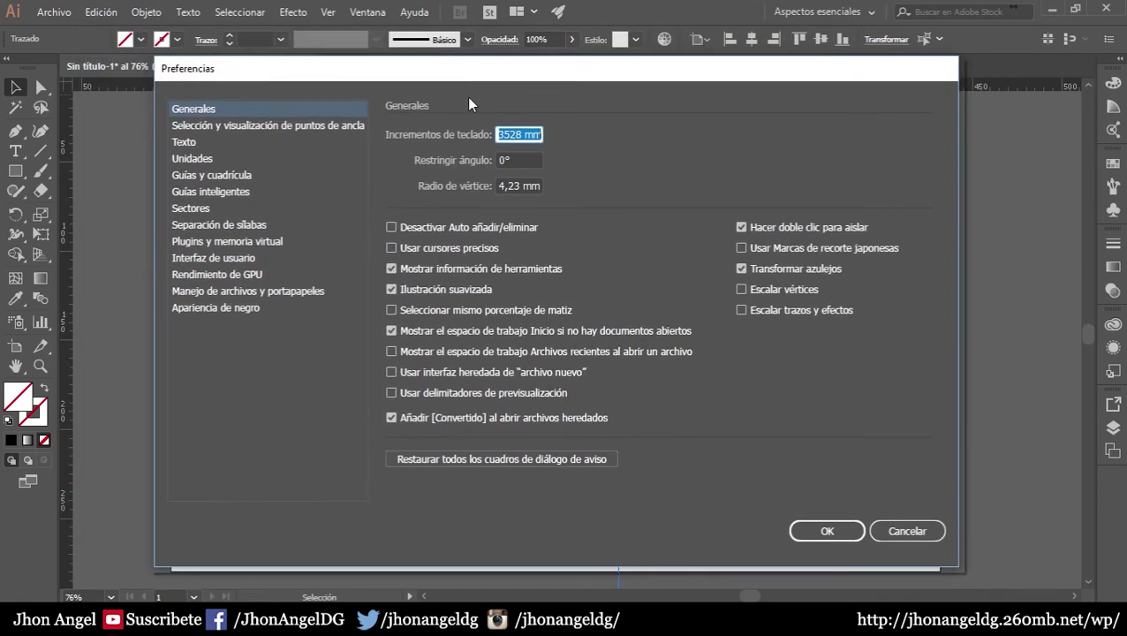
pyautogui.click(200, 174)
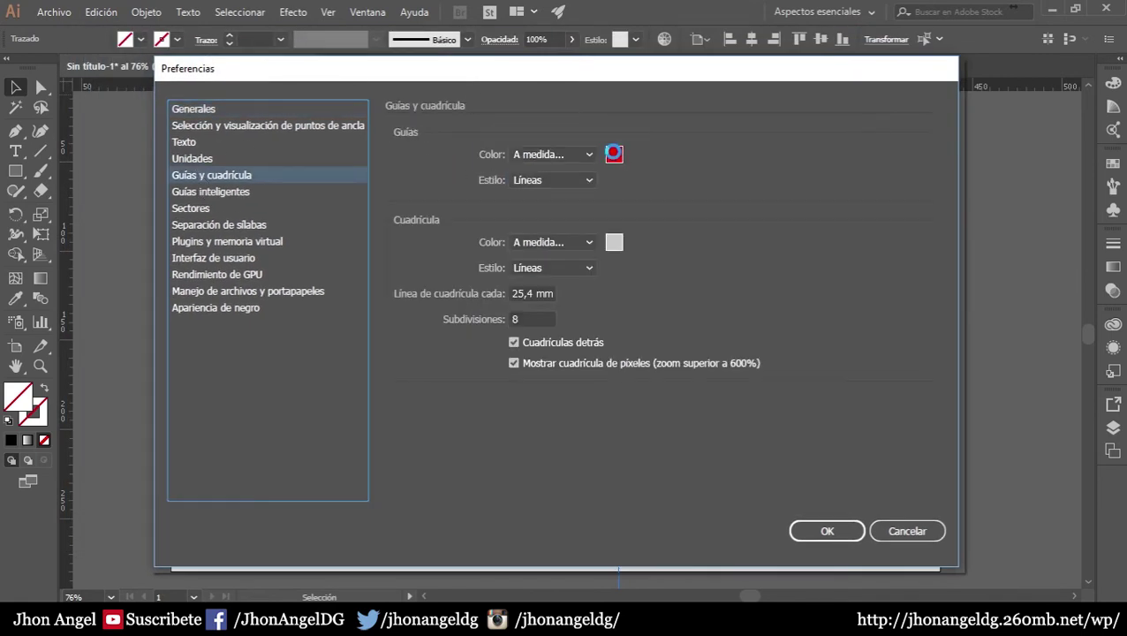
pyautogui.click(614, 155)
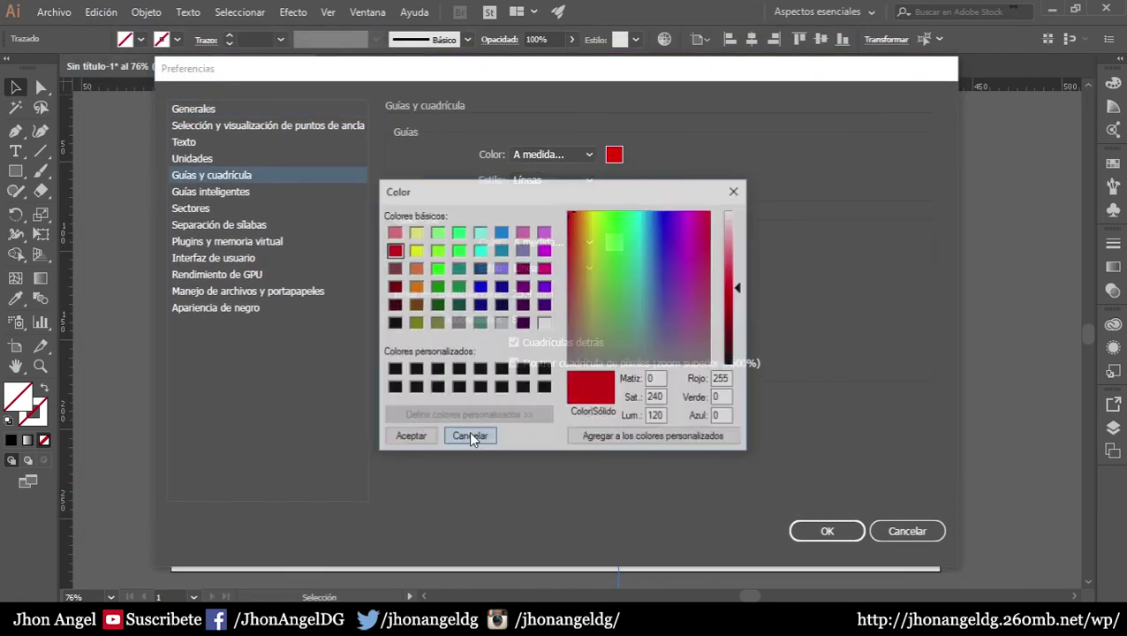
pyautogui.click(469, 436)
pyautogui.click(580, 155)
pyautogui.click(548, 295)
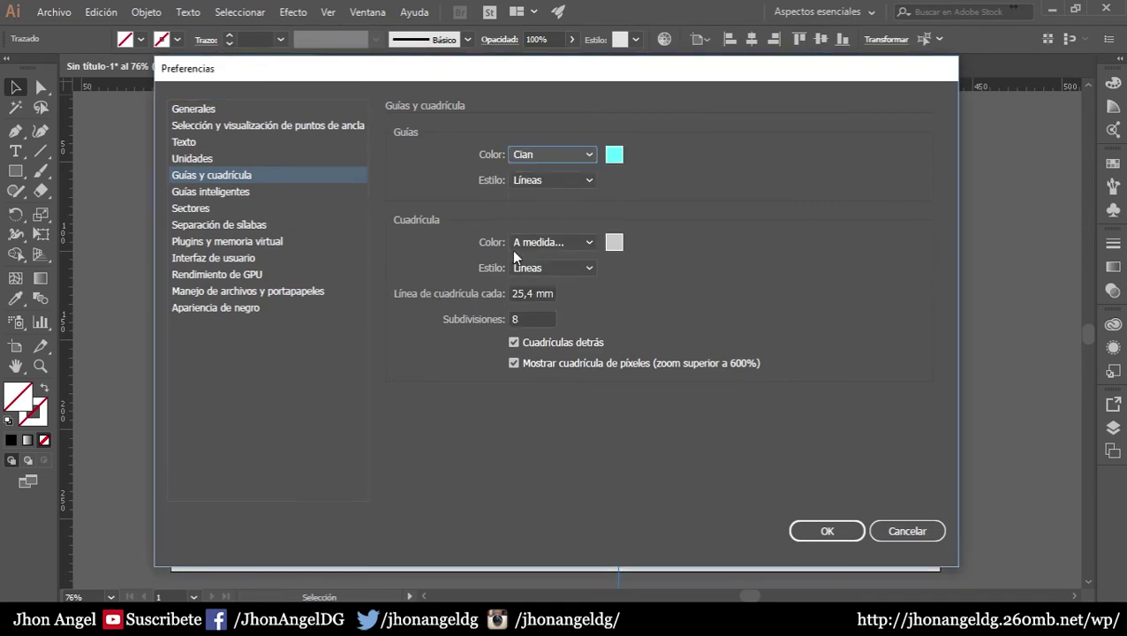
pyautogui.click(228, 192)
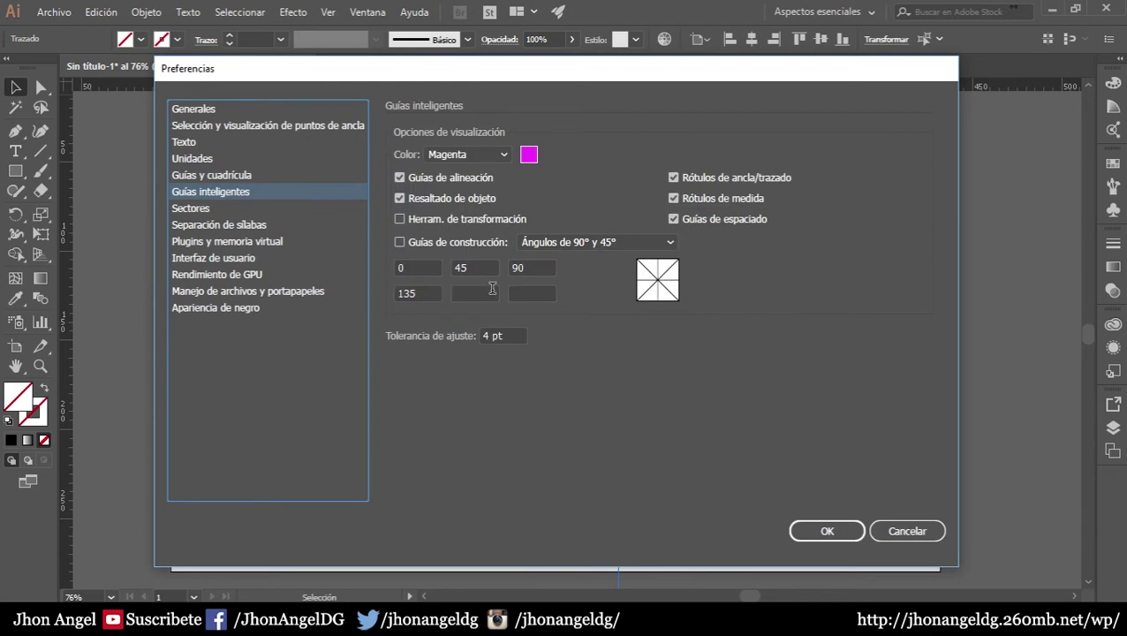
# Browse Sectores, Separación de sílabas, Rendimiento de GPU, Apariencia de negro and Manejo de archivos, ending on Interfaz de usuario
pyautogui.click(184, 210)
pyautogui.click(219, 226)
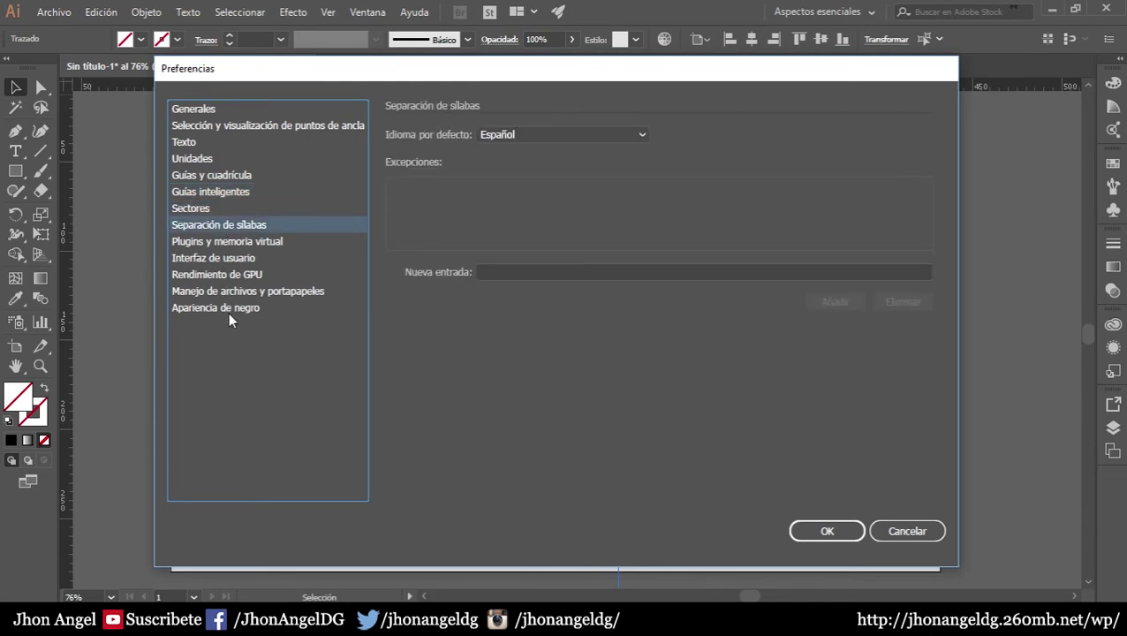
pyautogui.click(232, 275)
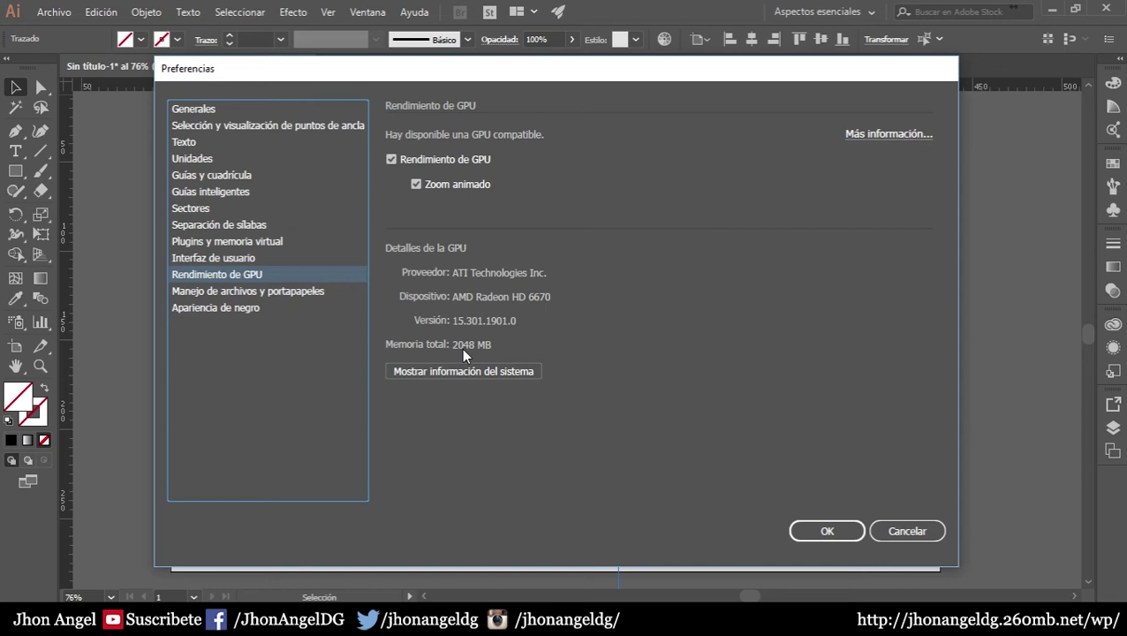
pyautogui.click(219, 311)
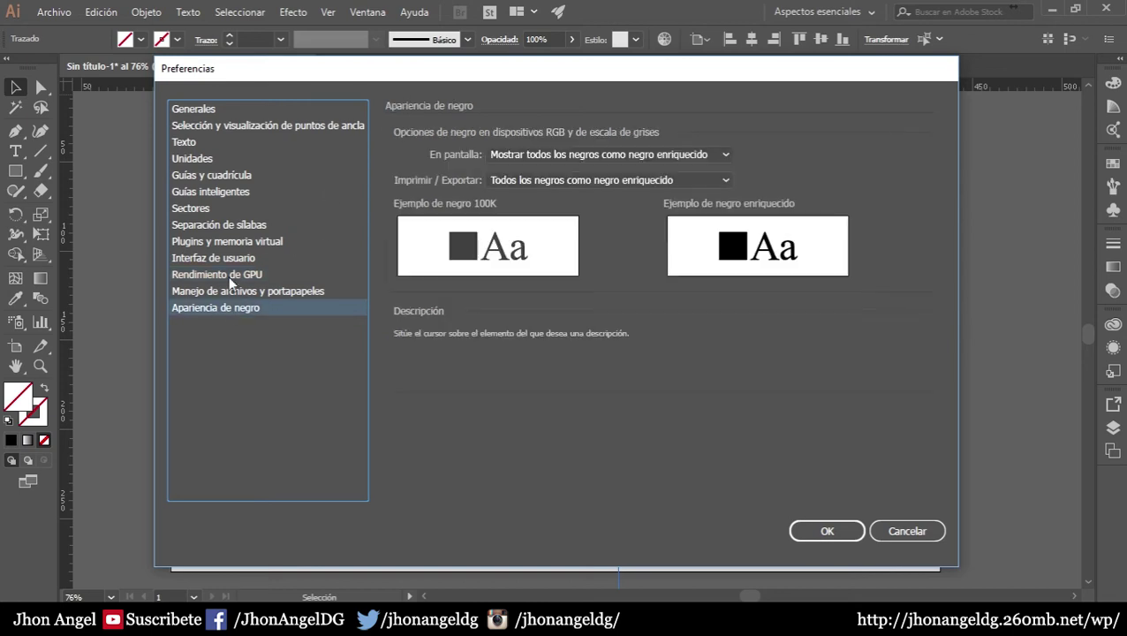
pyautogui.click(220, 294)
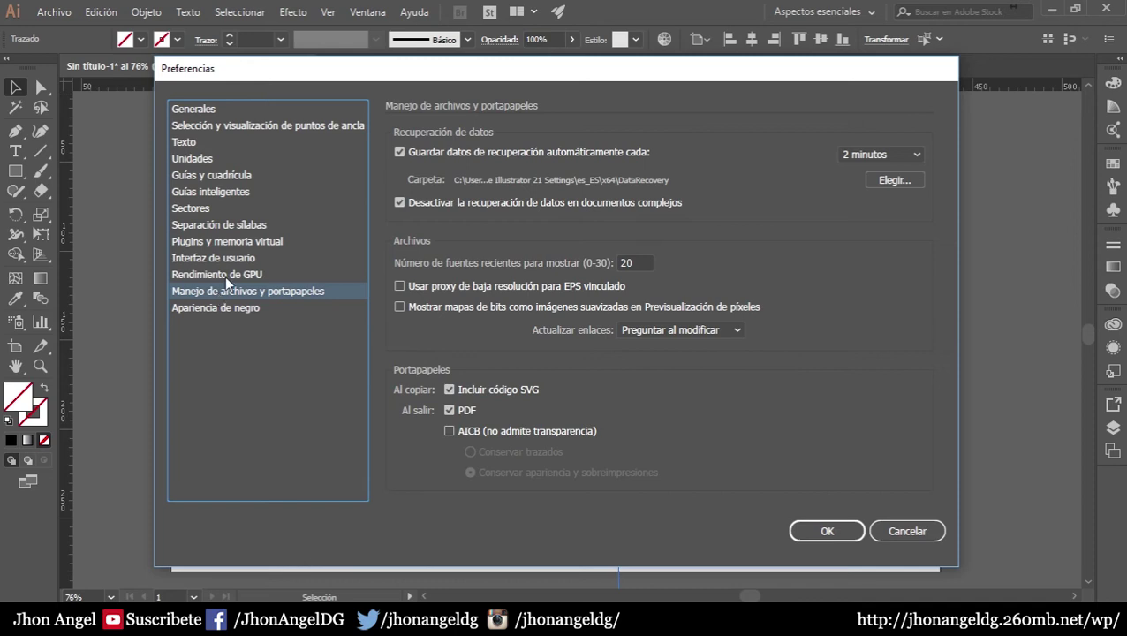
pyautogui.click(227, 258)
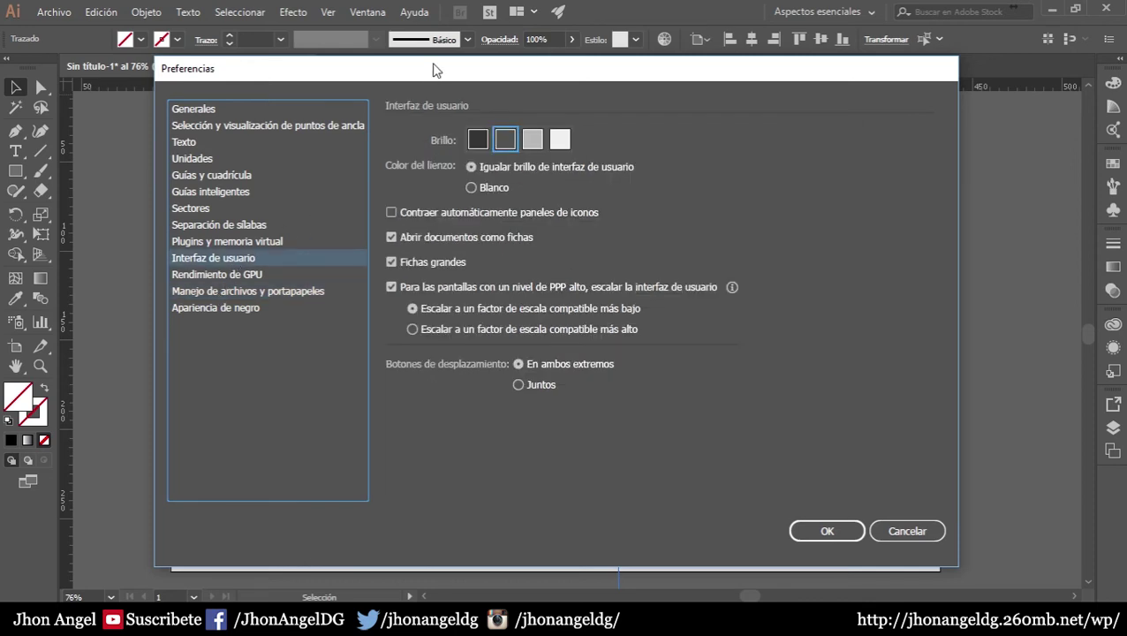
pyautogui.moveTo(433, 70); pyautogui.dragTo(439, 99)
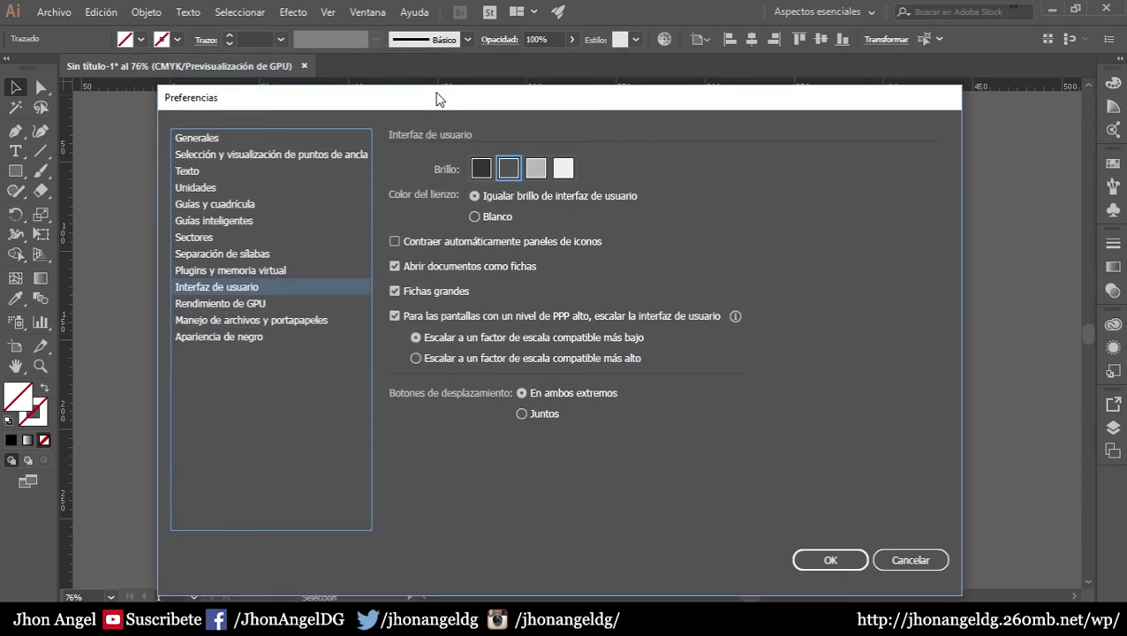
pyautogui.moveTo(439, 99)
pyautogui.mouseDown()
pyautogui.moveTo(288, 7)
pyautogui.moveTo(553, 150)
pyautogui.moveTo(505, 180)
pyautogui.mouseUp()
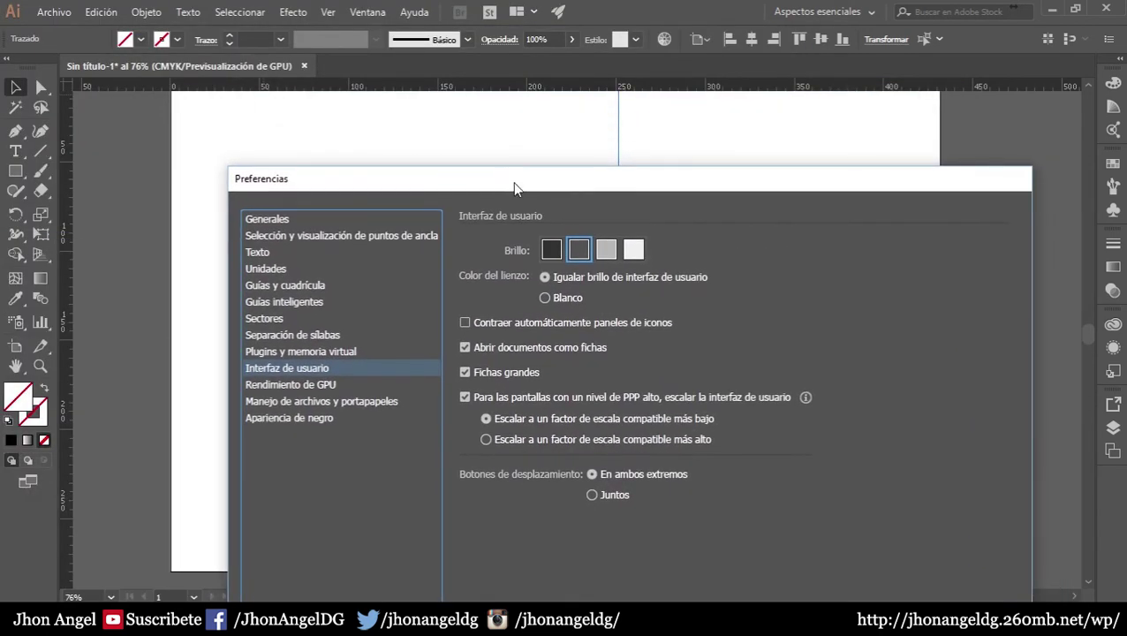
pyautogui.click(550, 251)
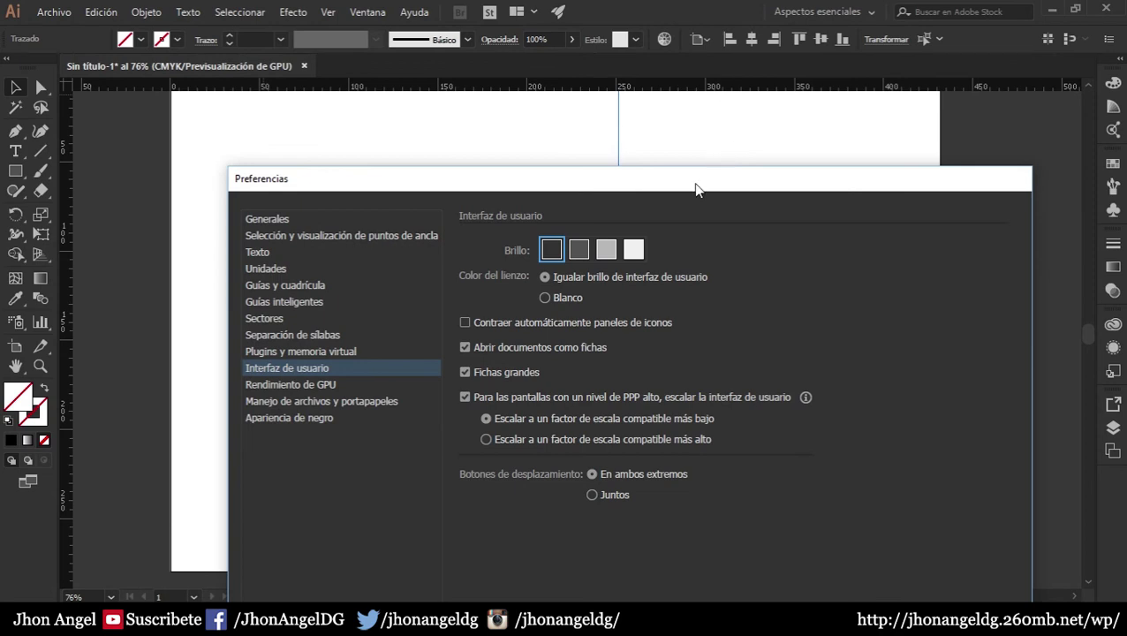
pyautogui.click(633, 250)
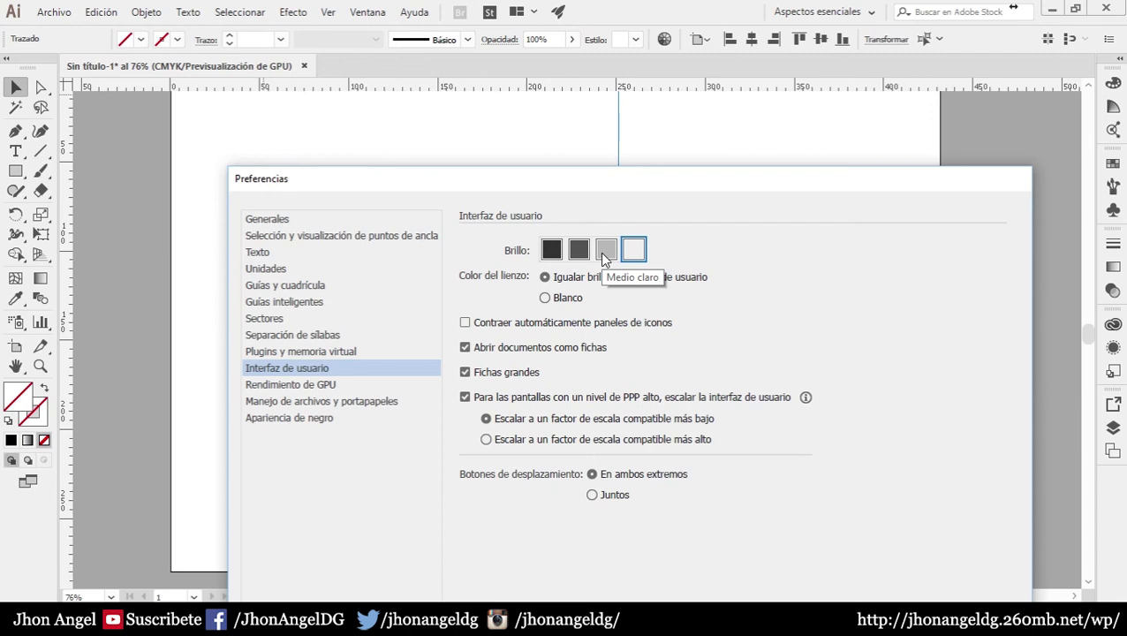
pyautogui.click(603, 254)
pyautogui.click(633, 251)
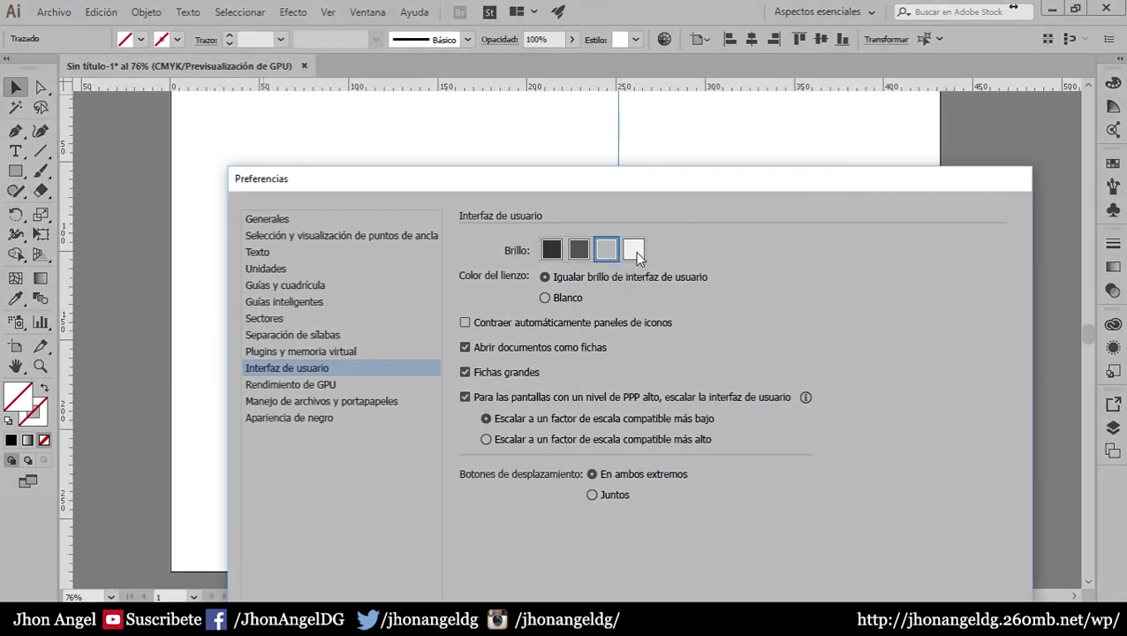
pyautogui.click(580, 252)
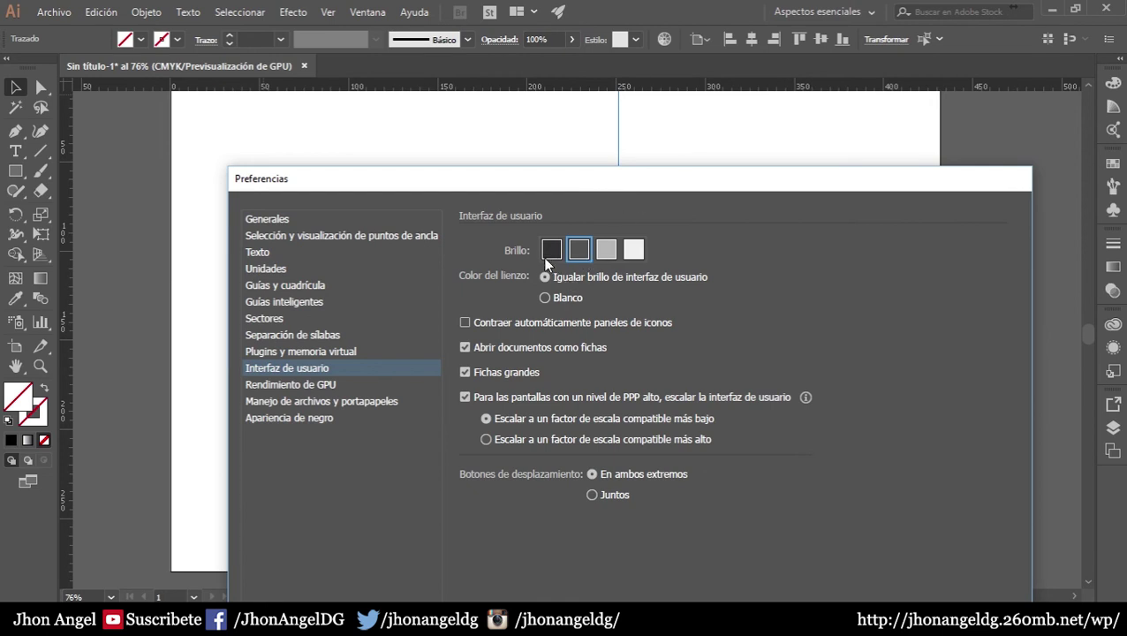
pyautogui.click(551, 252)
pyautogui.click(574, 249)
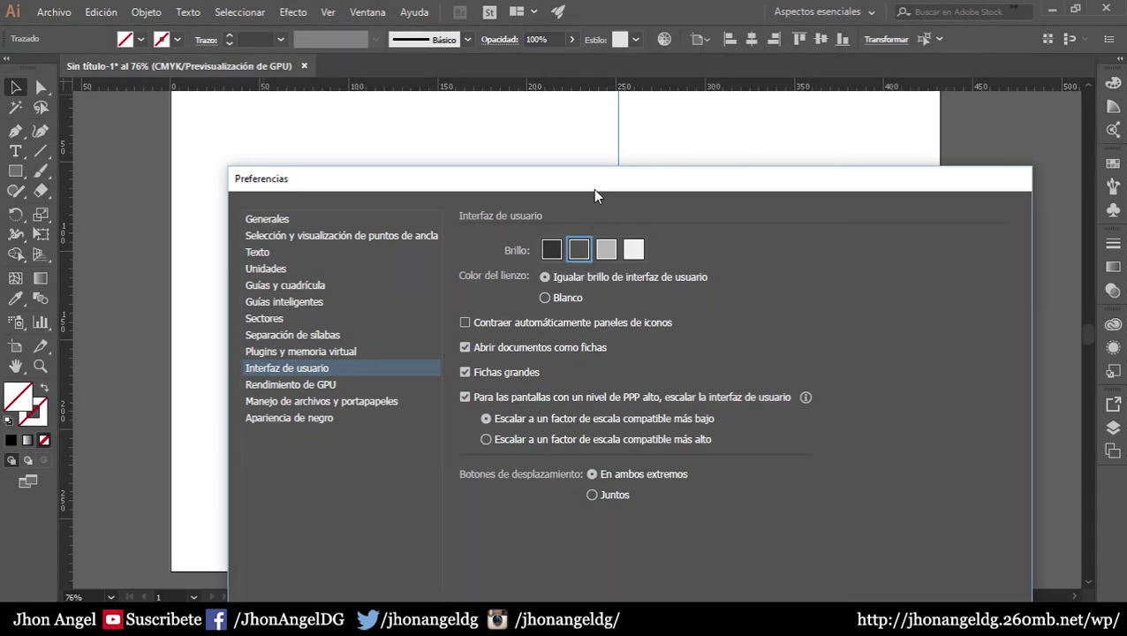
pyautogui.moveTo(593, 188); pyautogui.dragTo(519, 165)
pyautogui.click(534, 213)
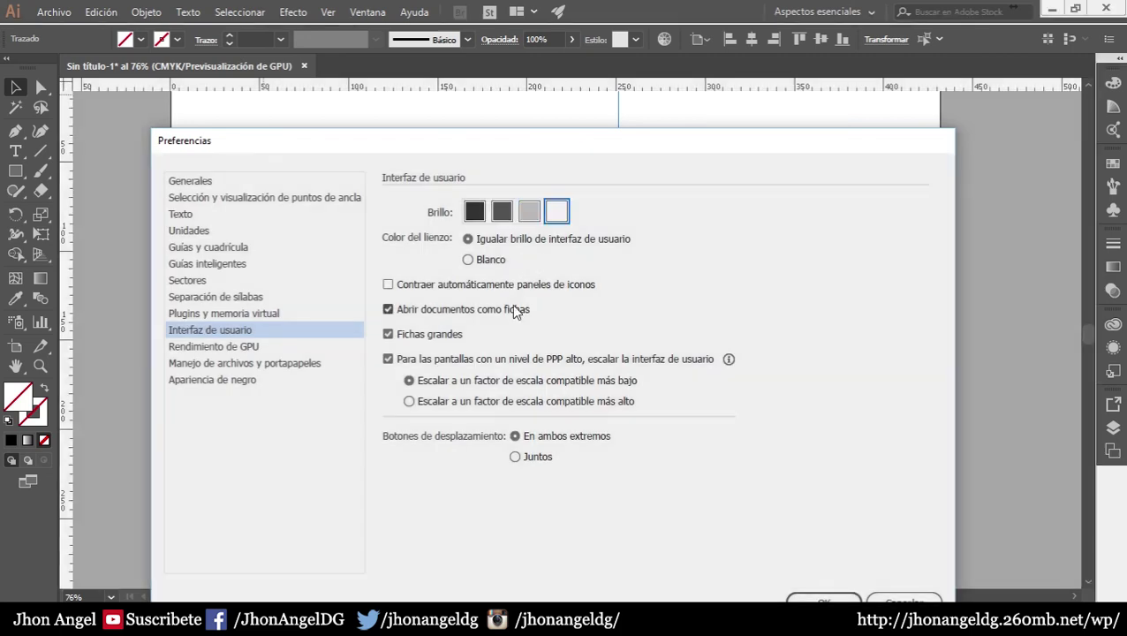
pyautogui.click(524, 221)
pyautogui.moveTo(525, 145)
pyautogui.mouseDown()
pyautogui.moveTo(488, 46)
pyautogui.moveTo(485, 75)
pyautogui.mouseUp()
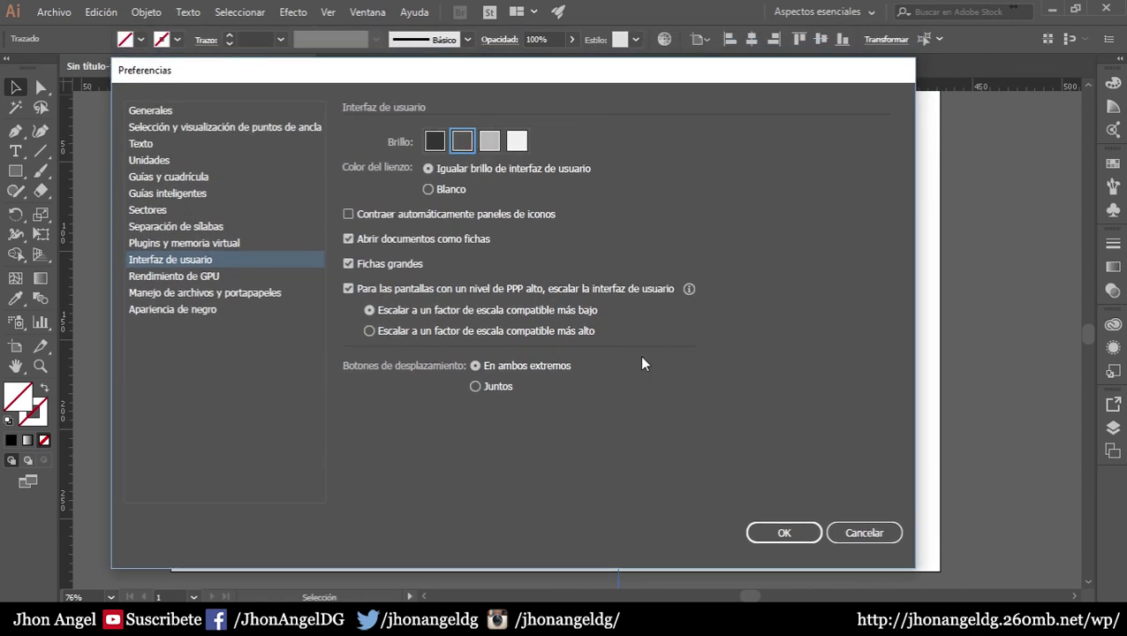
pyautogui.moveTo(557, 74); pyautogui.dragTo(578, 72)
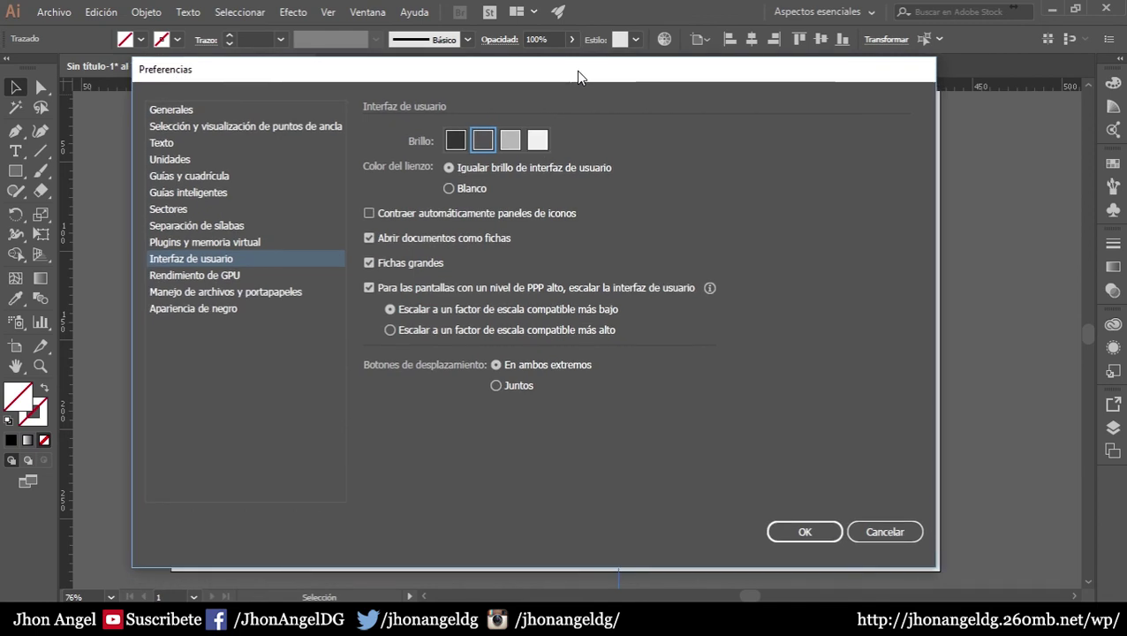
# Apply the preferences with OK and delete the now-cyan vertical guide
pyautogui.click(818, 533)
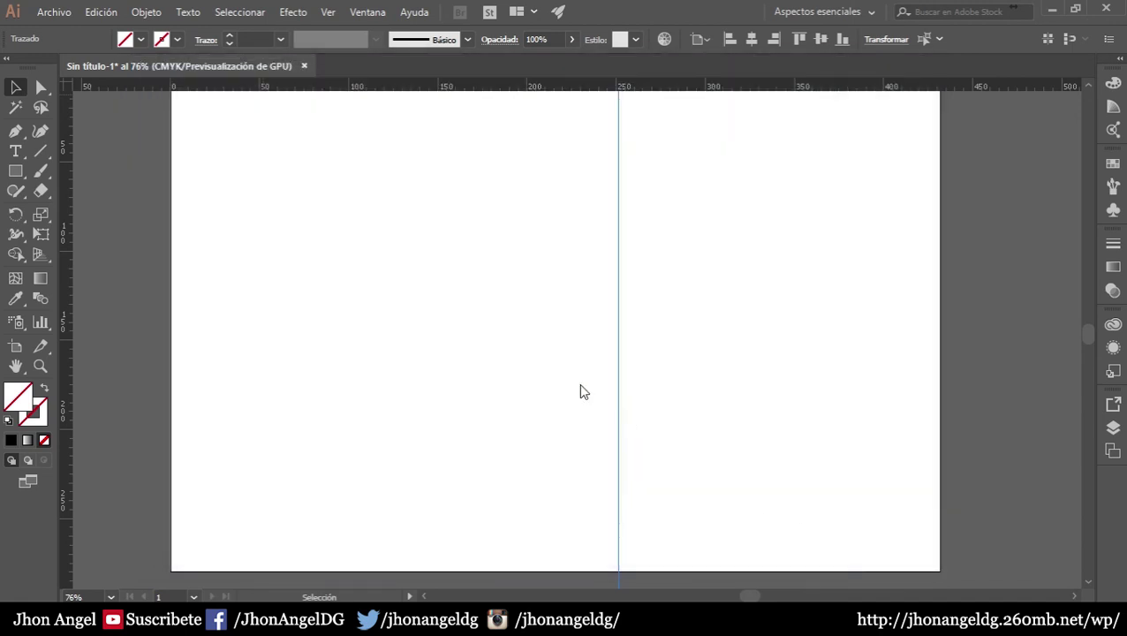
pyautogui.rightClick(617, 208)
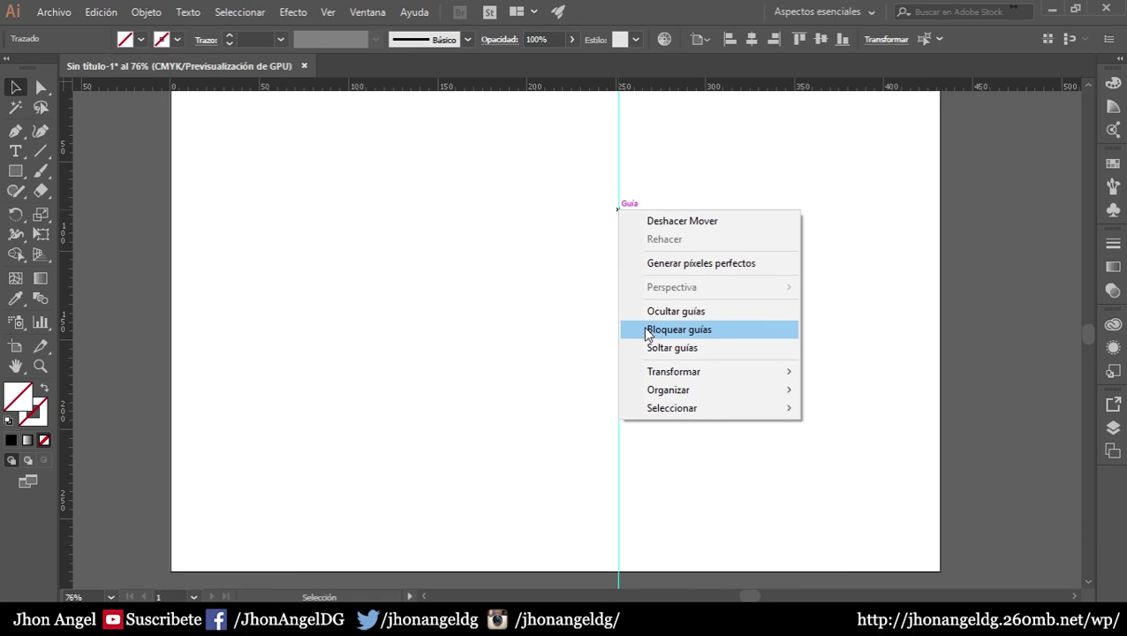
pyautogui.click(608, 288)
pyautogui.press('Delete')
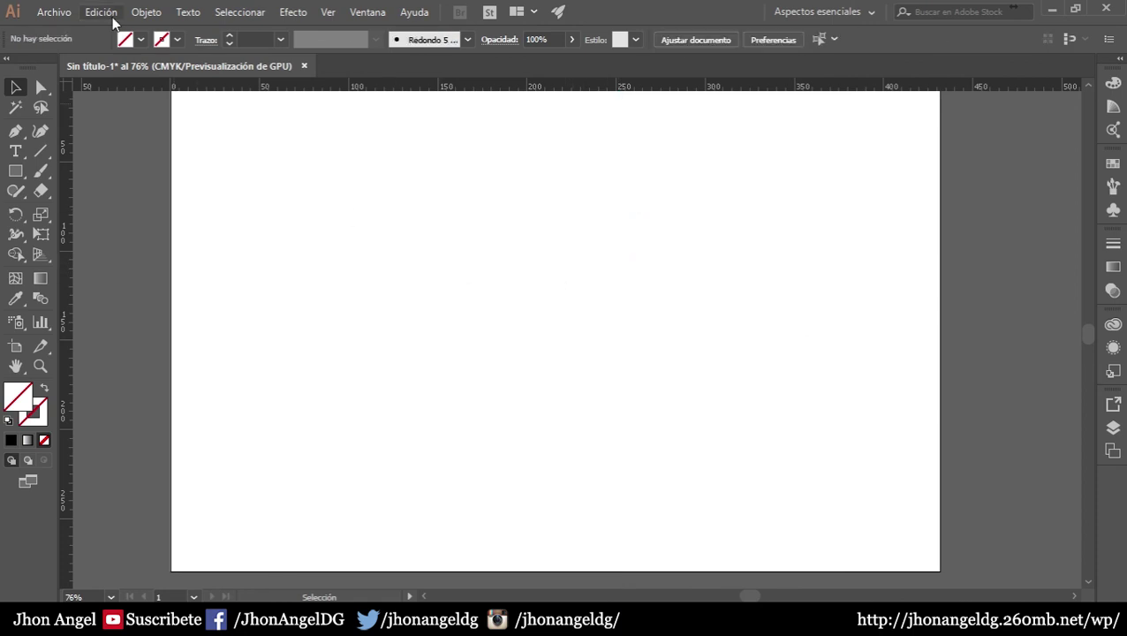
# Reopen the General preferences, cancel them, and dismiss the Edición menu
pyautogui.click(103, 12)
pyautogui.click(568, 322)
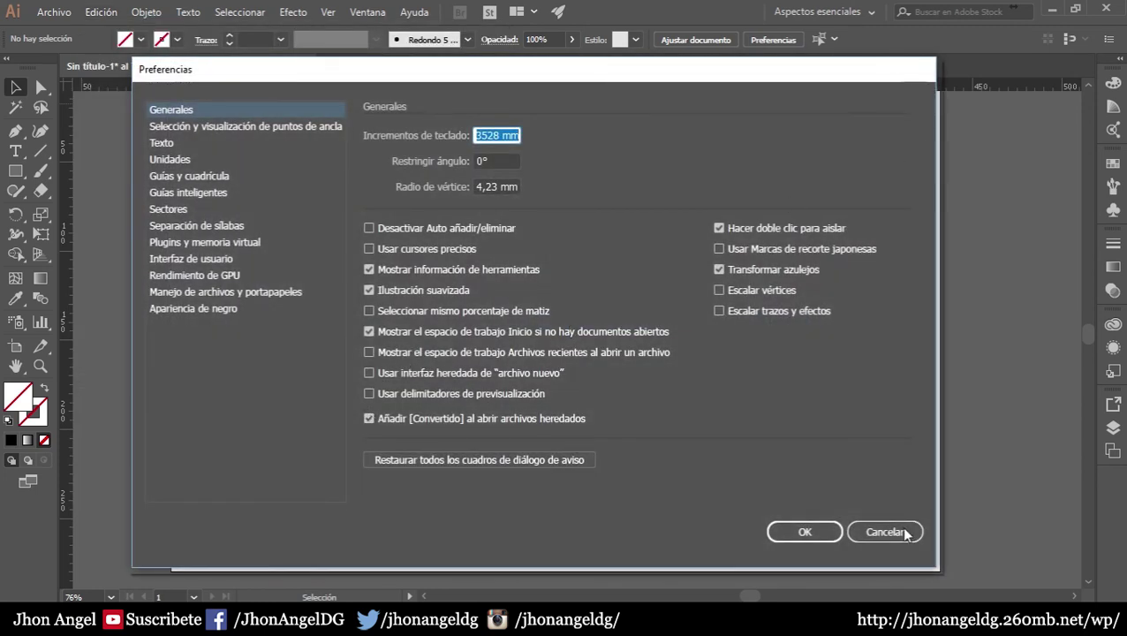
pyautogui.click(901, 533)
pyautogui.click(100, 12)
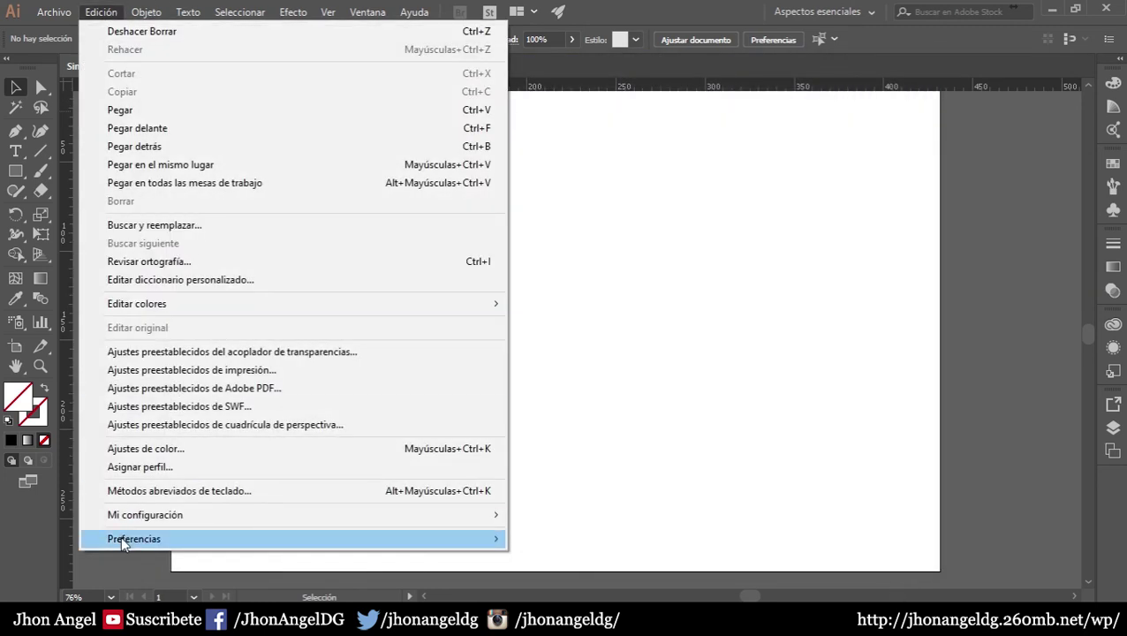
pyautogui.moveTo(133, 539)
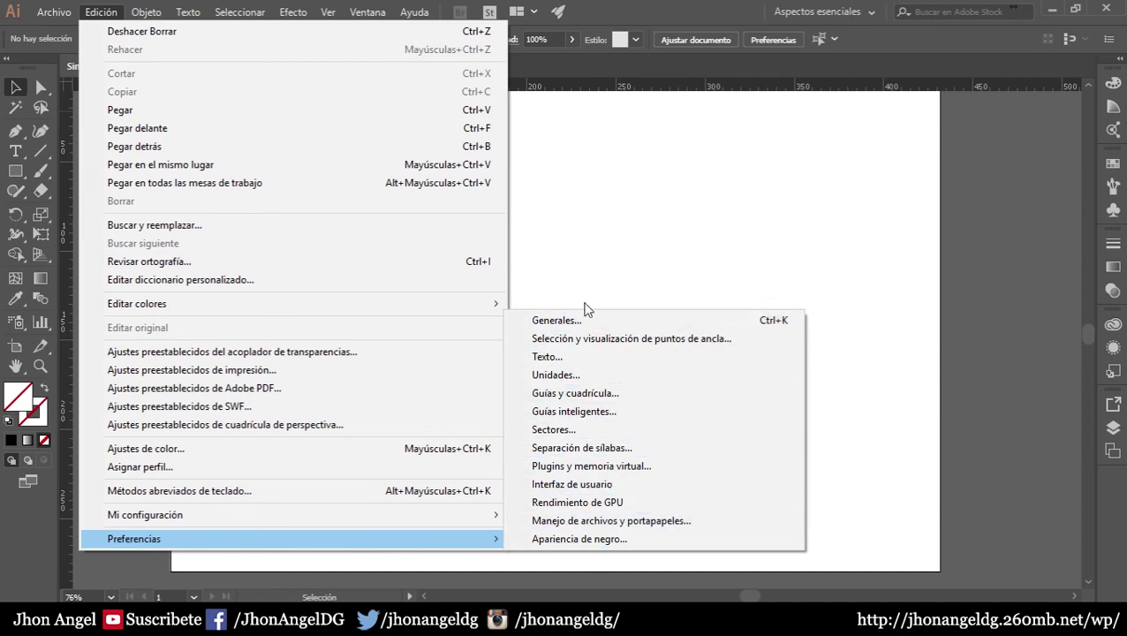
pyautogui.click(618, 182)
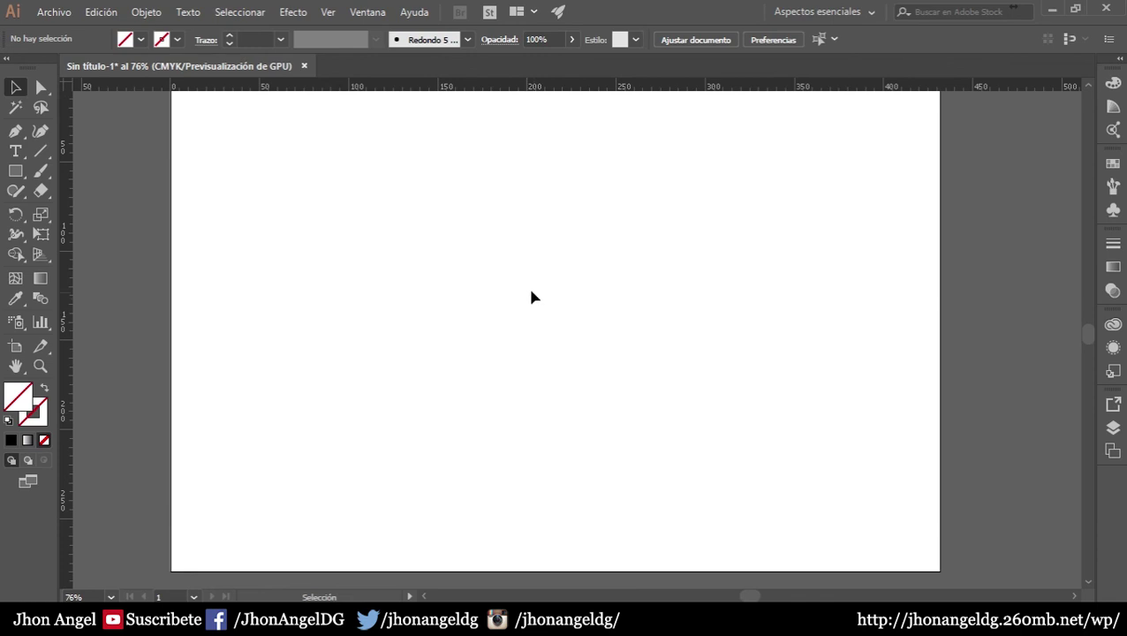
# Pan slightly, then choose Encajar en la pantalla from the zoom list
pyautogui.moveTo(534, 266); pyautogui.dragTo(546, 278)
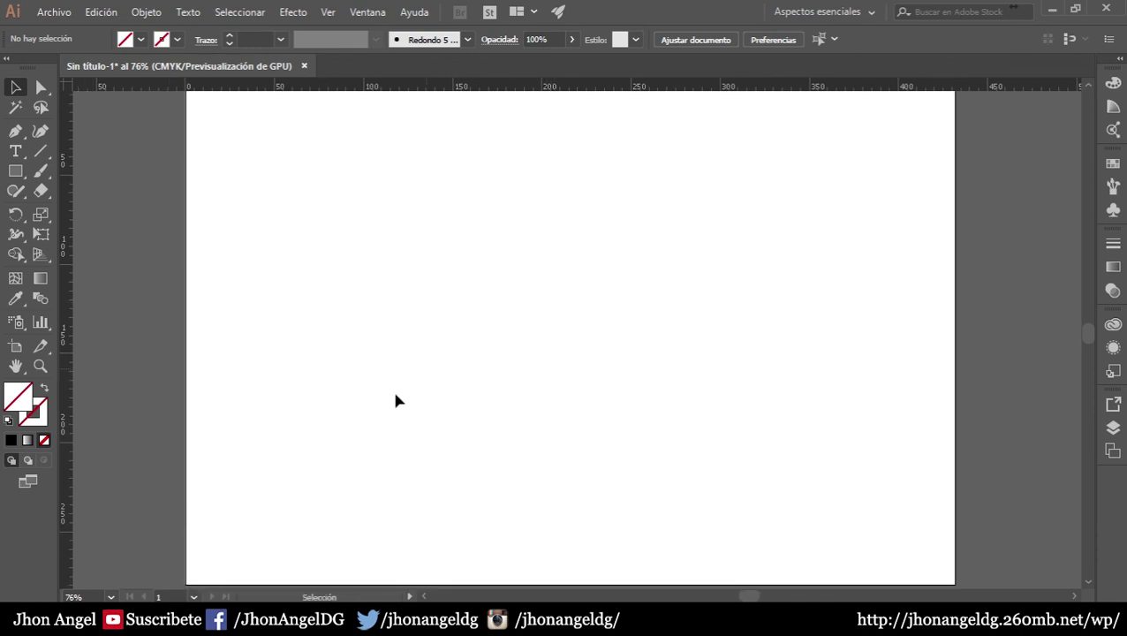
pyautogui.click(111, 597)
pyautogui.click(133, 581)
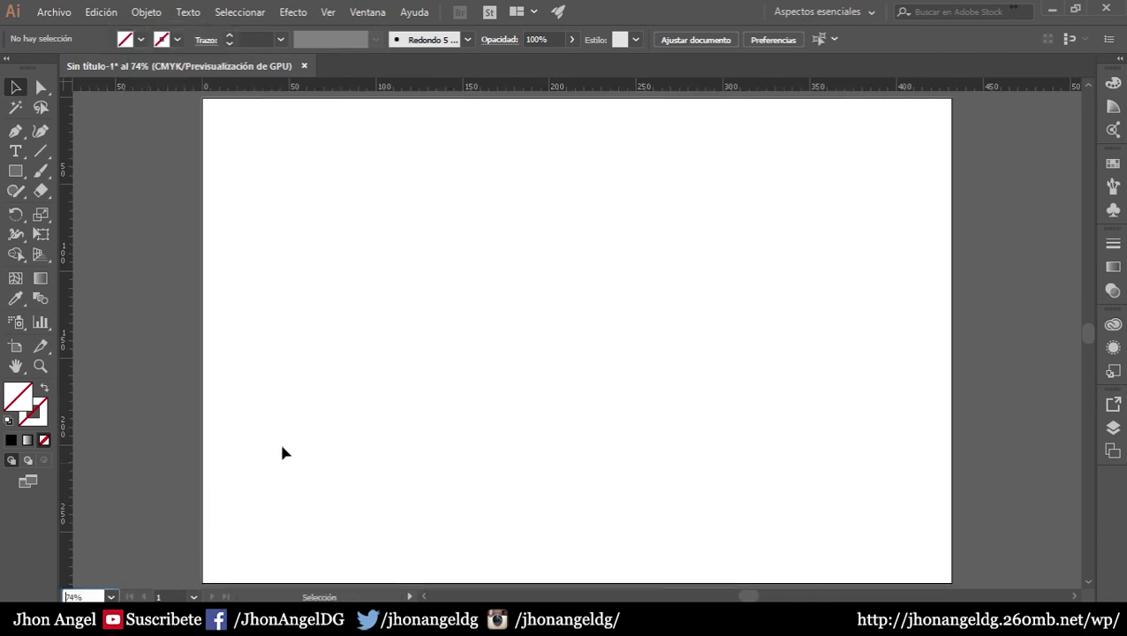